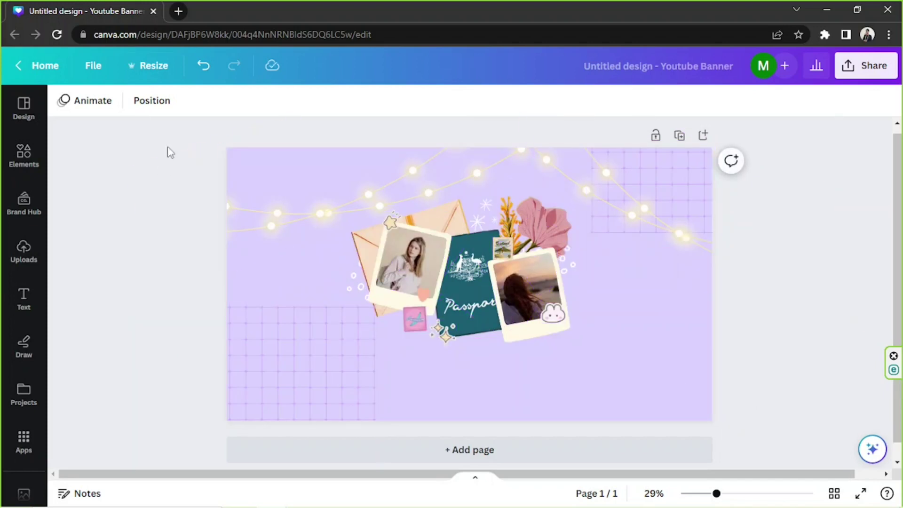
Make a copy of the YouTube banner design resized to 1080 × 1920 px
left_click(154, 68)
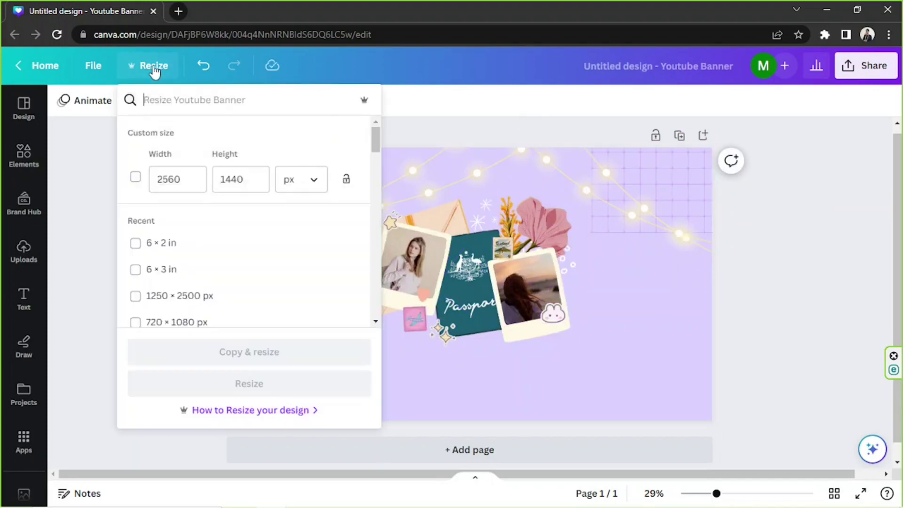
double_click(188, 184)
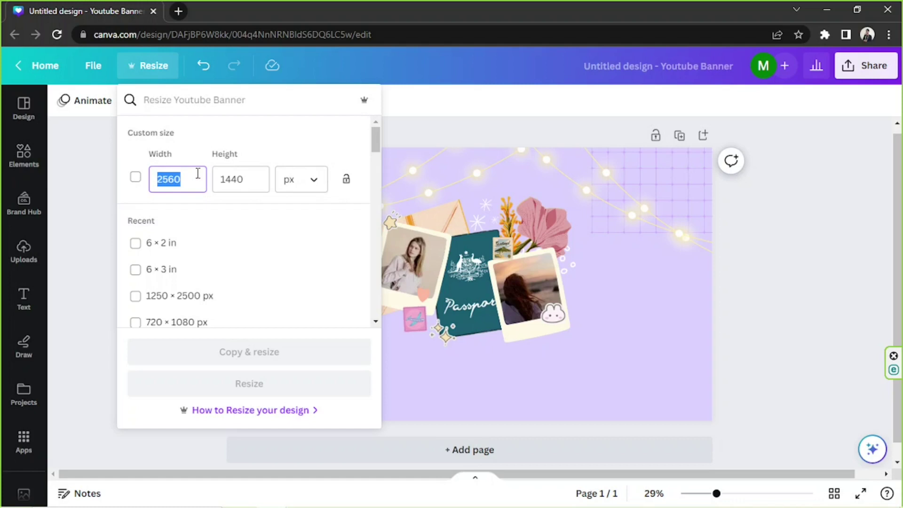
type("10")
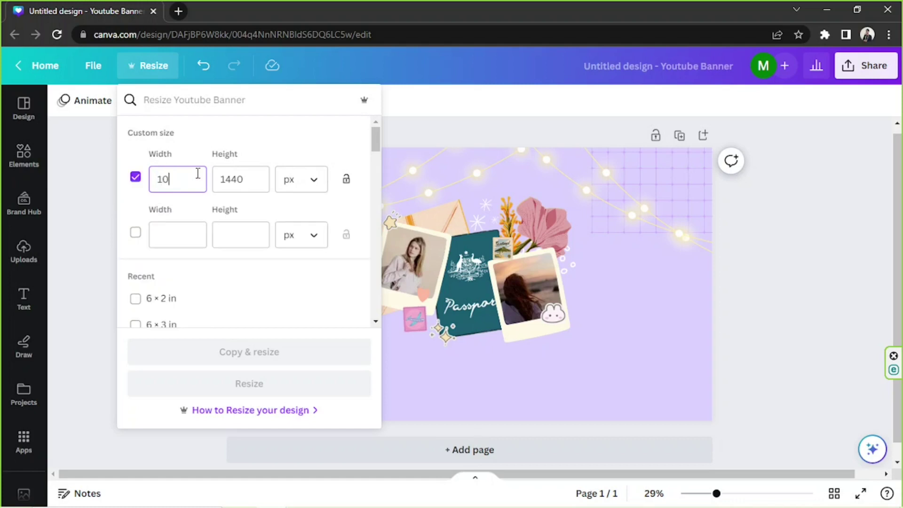
type("80")
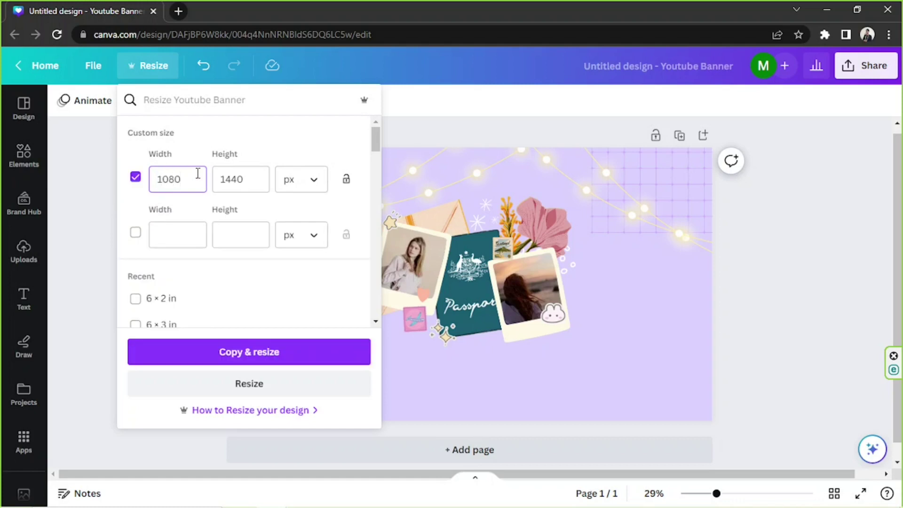
key("Tab")
type("1920")
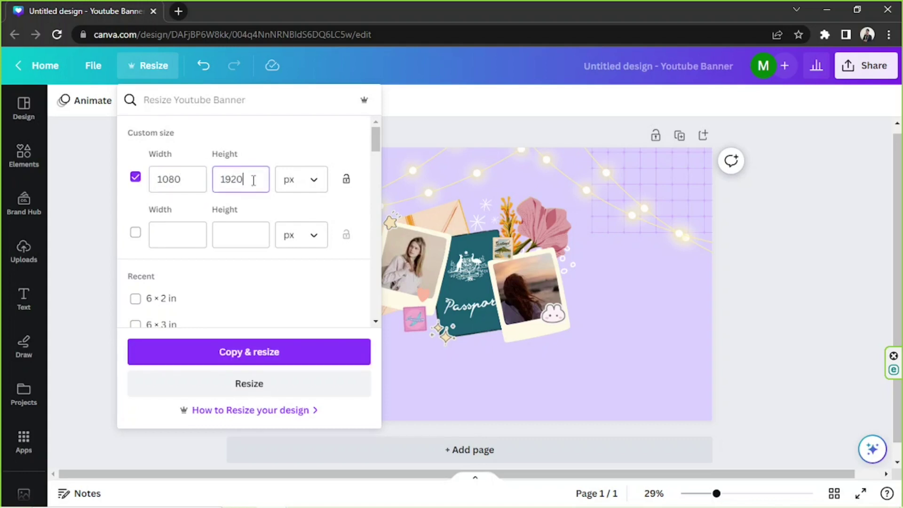
left_click(305, 180)
left_click(297, 179)
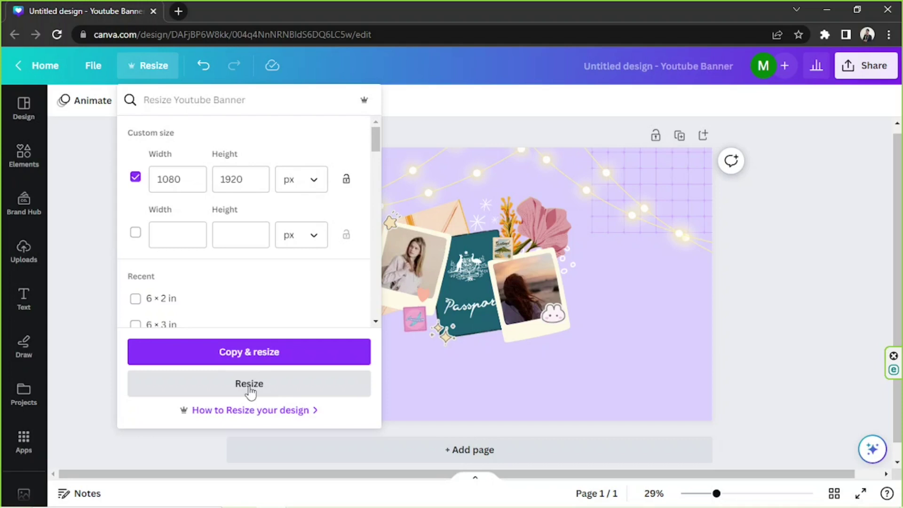
left_click(261, 352)
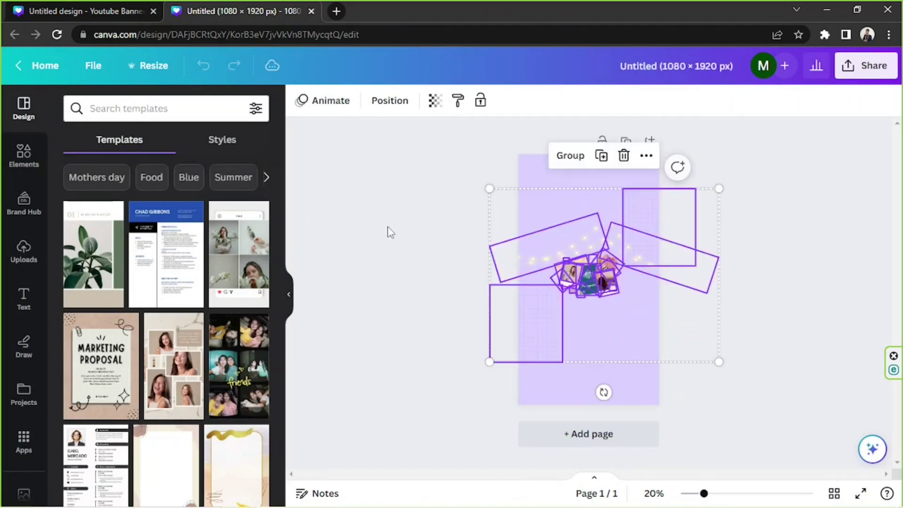
left_click(110, 6)
left_click_drag(154, 127, 855, 466)
key("ctrl+c")
left_click(264, 11)
key("ctrl+v")
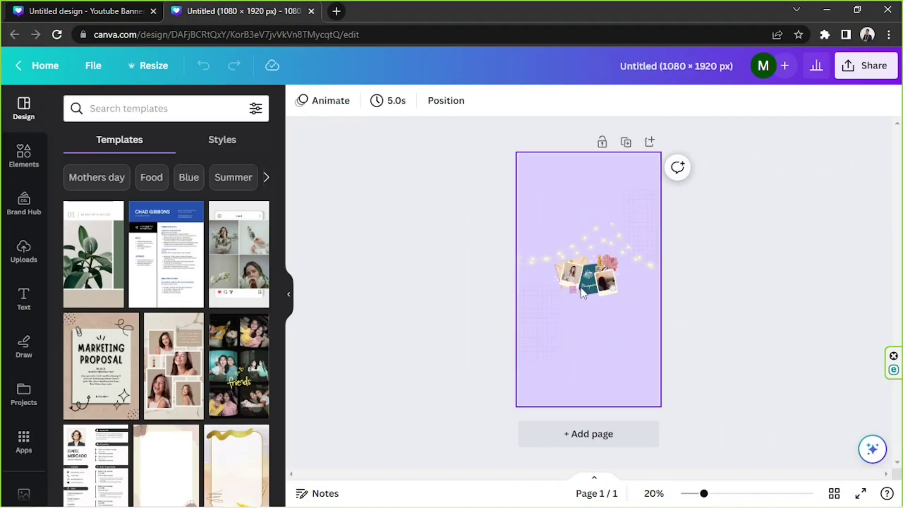
Enlarge all the design elements together in the resized copy and reposition them around the page's centre
left_click_drag(474, 174, 692, 386)
left_click_drag(717, 188, 846, 141)
left_click_drag(772, 250, 711, 298)
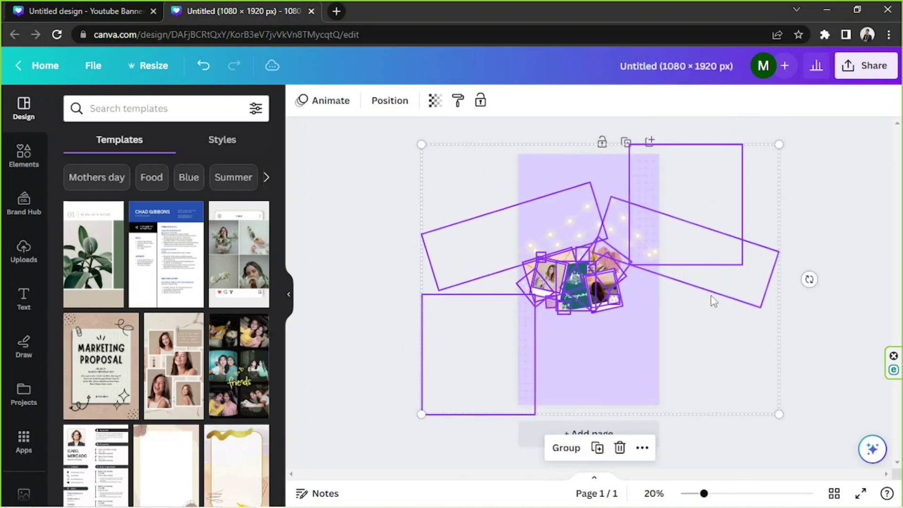
left_click(834, 211)
Move the light strings up to the page's top edge and the lower grid into the page's bottom-left corner
left_click_drag(583, 225, 582, 165)
left_click_drag(628, 213, 608, 141)
left_click_drag(545, 188, 557, 181)
left_click(476, 232)
Move the whole photo and passport collage to the centre of the page
left_click_drag(478, 229, 613, 302)
left_click_drag(613, 302, 629, 304)
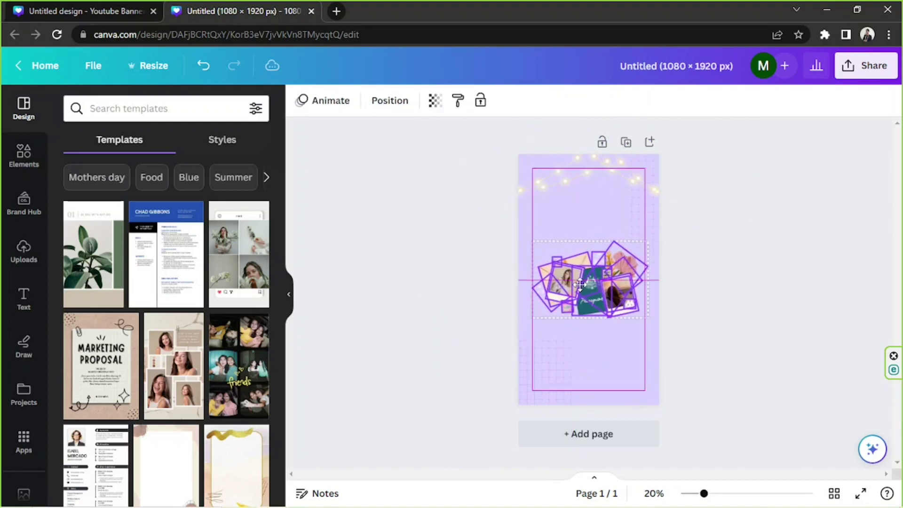
left_click(741, 240)
left_click_drag(685, 261, 771, 178)
left_click(768, 293)
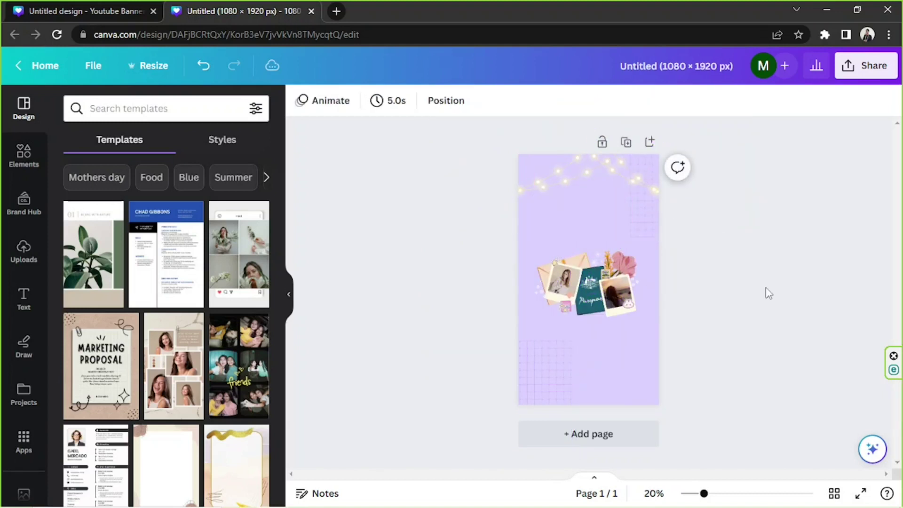
Inspect the rearranged portrait design up close from its top edge to its bottom edge
left_click_drag(703, 494, 743, 493)
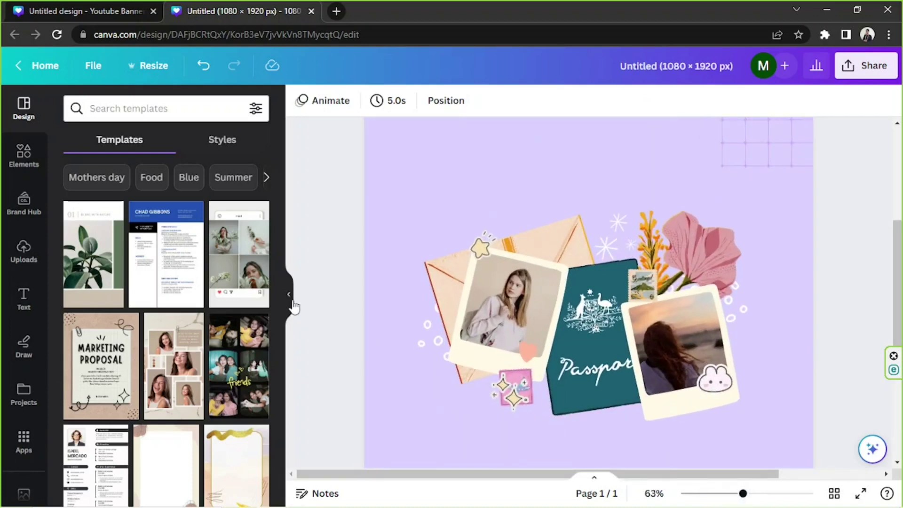
left_click(288, 294)
scroll(851, 283, "up", 6)
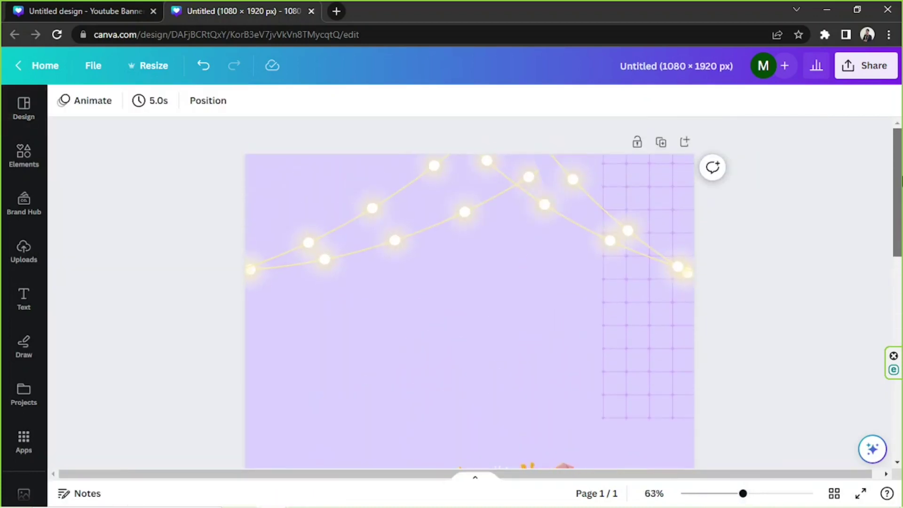
left_click_drag(901, 180, 901, 391)
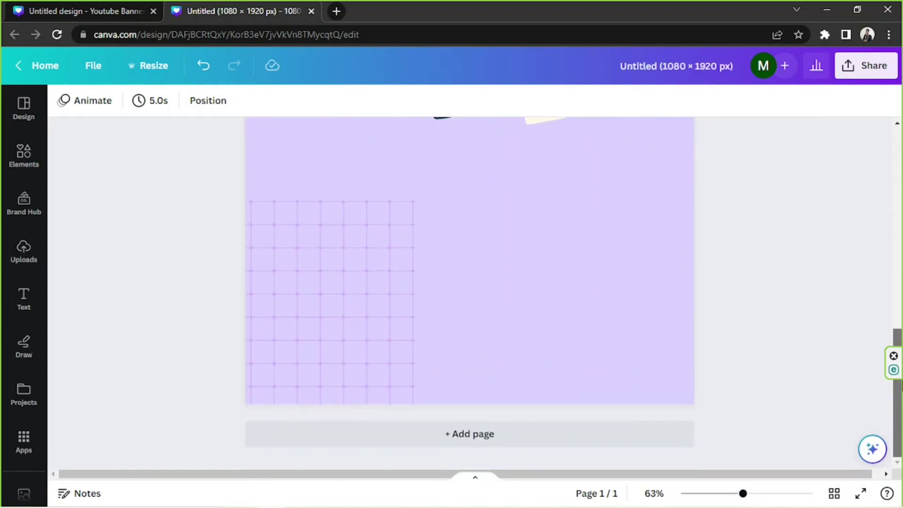
left_click(709, 494)
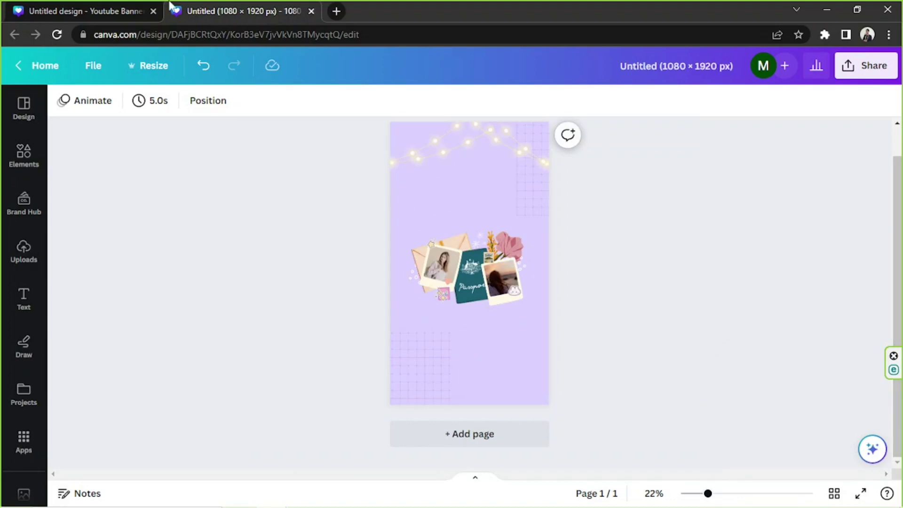
Leave the resized design and return to the Canva home page
left_click(40, 65)
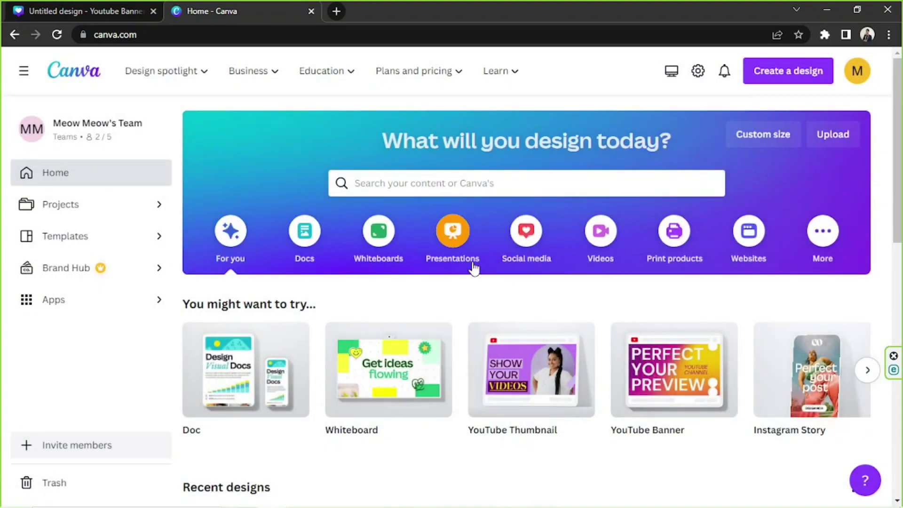
left_click(59, 7)
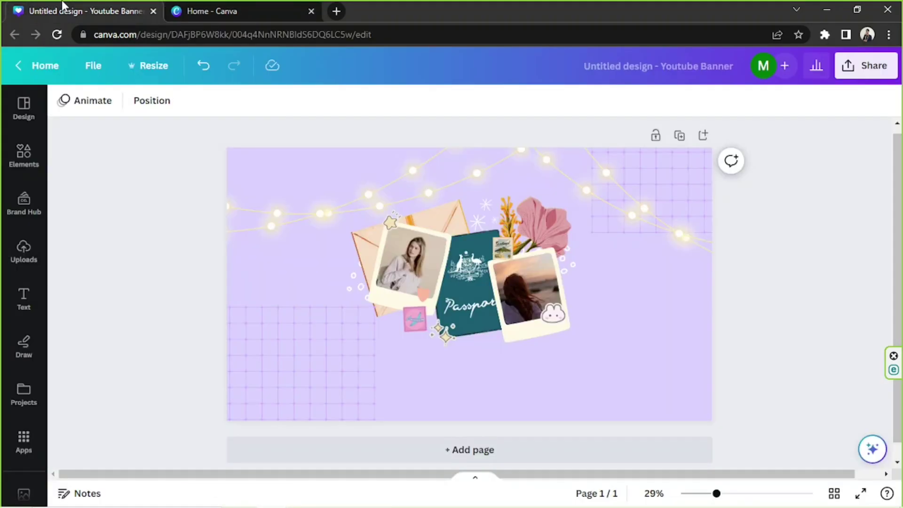
left_click_drag(112, 131, 799, 458)
left_click(790, 343)
left_click(259, 7)
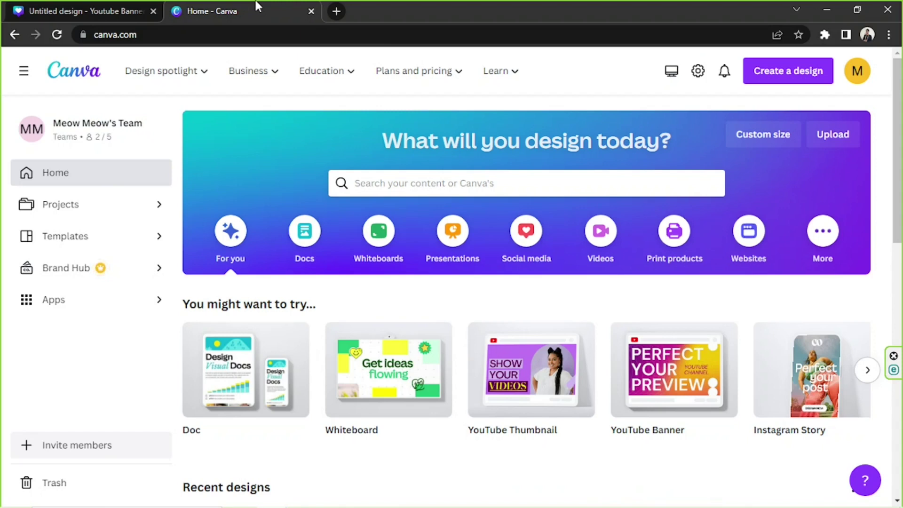
Create a blank custom-size design of 1080 × 1920 px and hide its template list
left_click(751, 146)
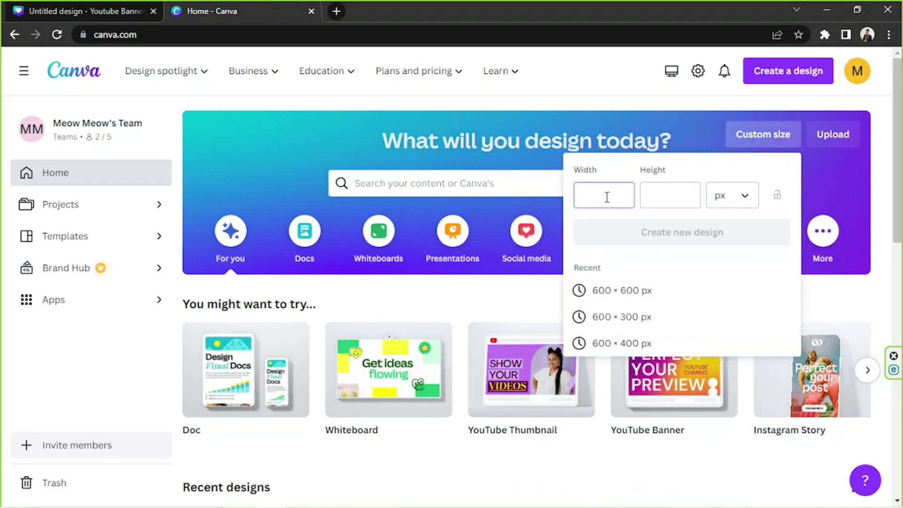
type("1080")
key("Tab")
type("1920")
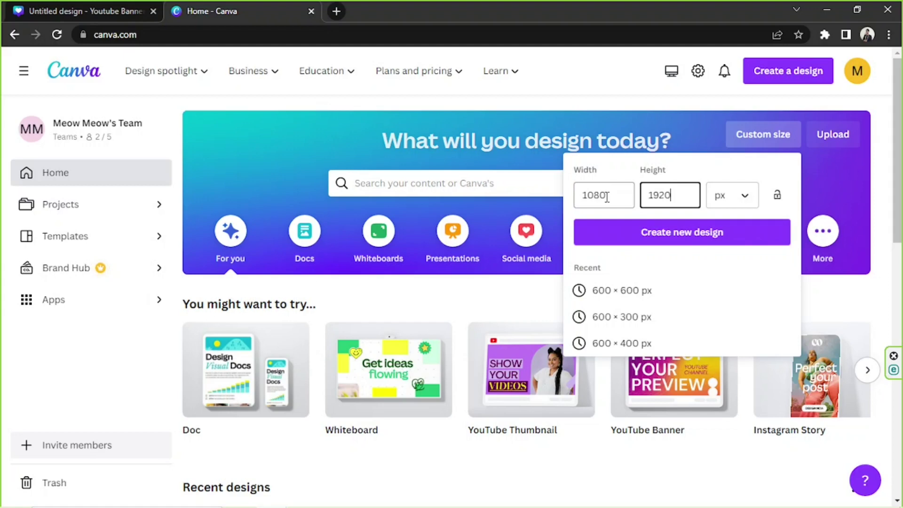
left_click(691, 232)
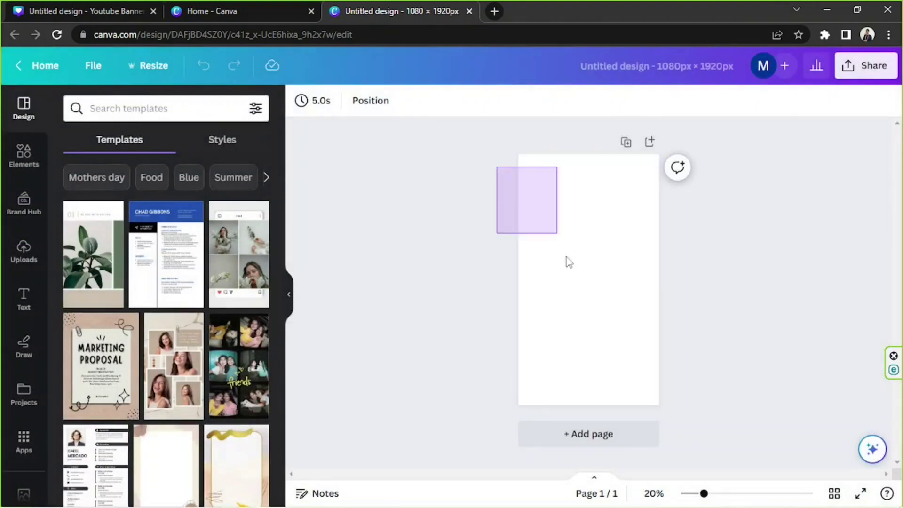
left_click(288, 294)
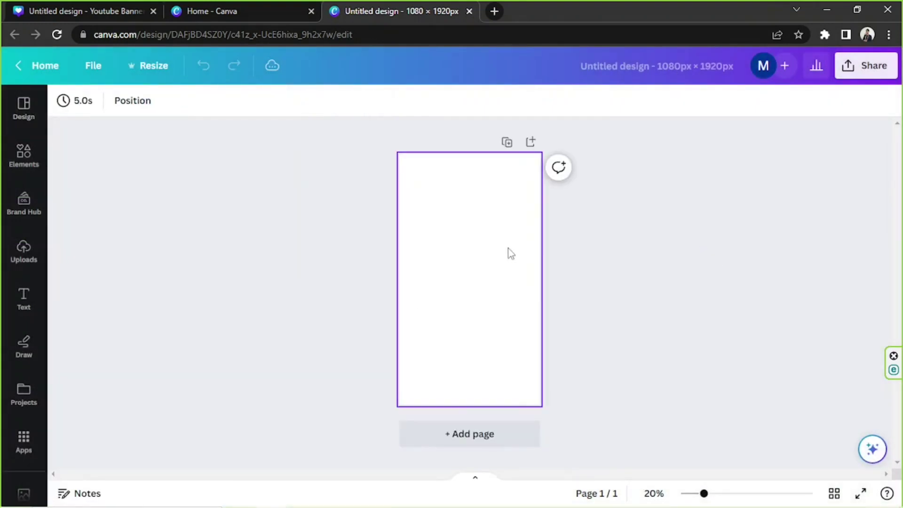
left_click(693, 292)
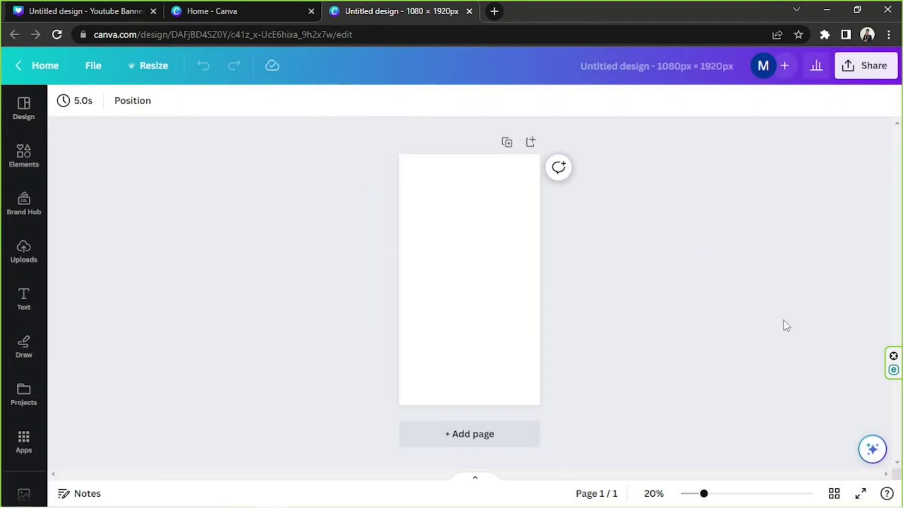
Copy all the elements of the YouTube banner into the blank 1080 × 1920 px design
left_click(135, 8)
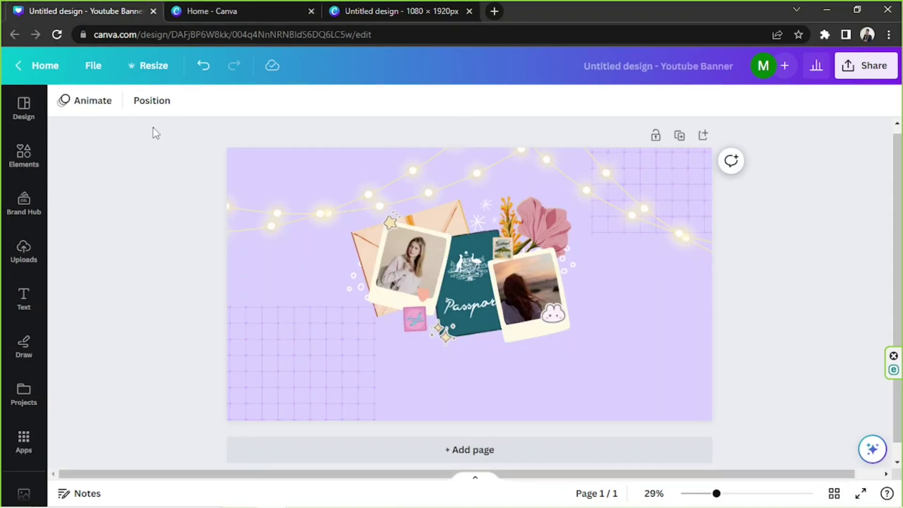
left_click_drag(93, 123, 735, 440)
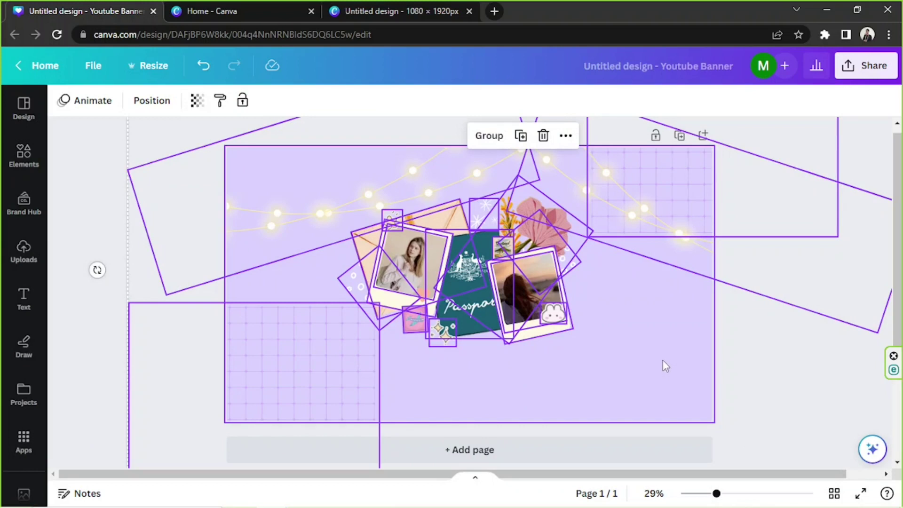
left_click(404, 6)
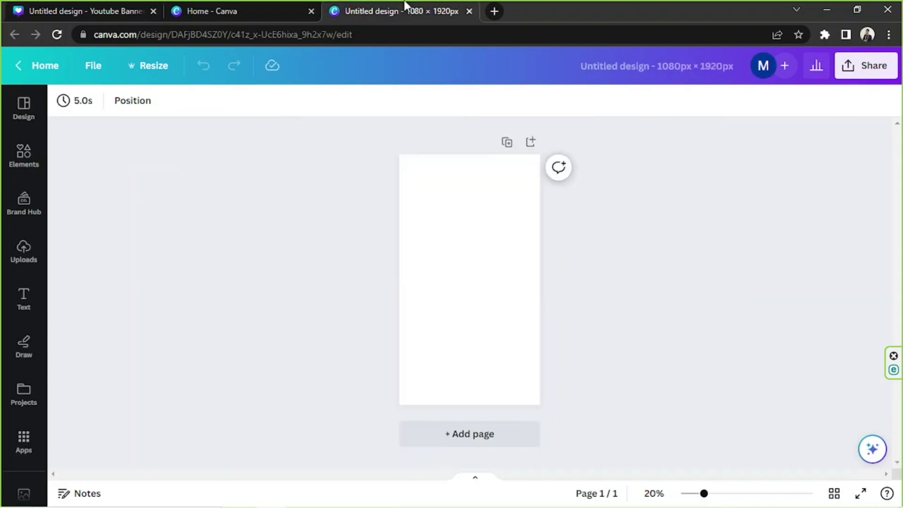
left_click(444, 199)
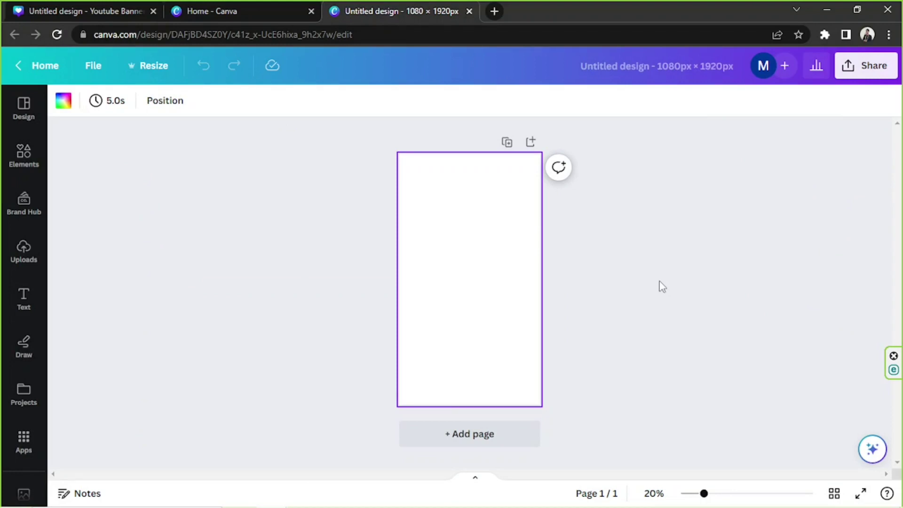
key("ctrl+v")
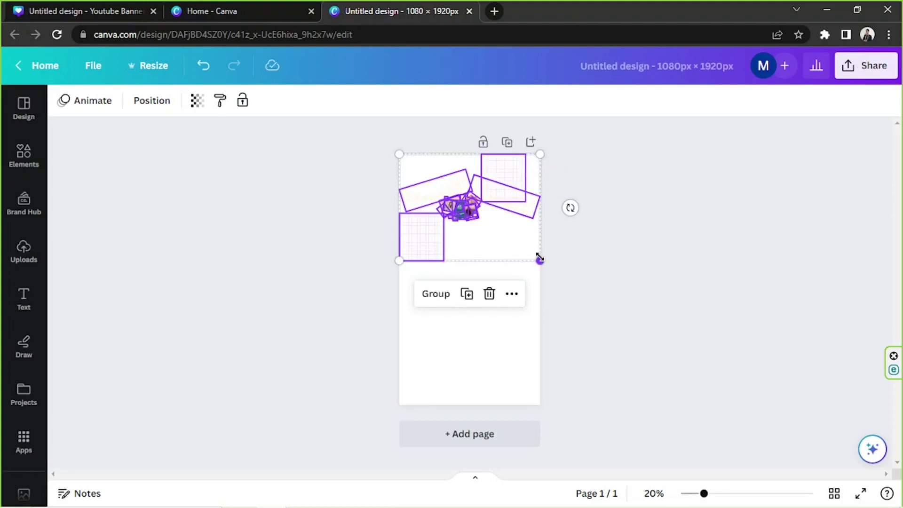
Enlarge the pasted elements together beyond the page's width and reposition them over the page
left_click_drag(540, 258, 714, 429)
left_click_drag(645, 346, 553, 314)
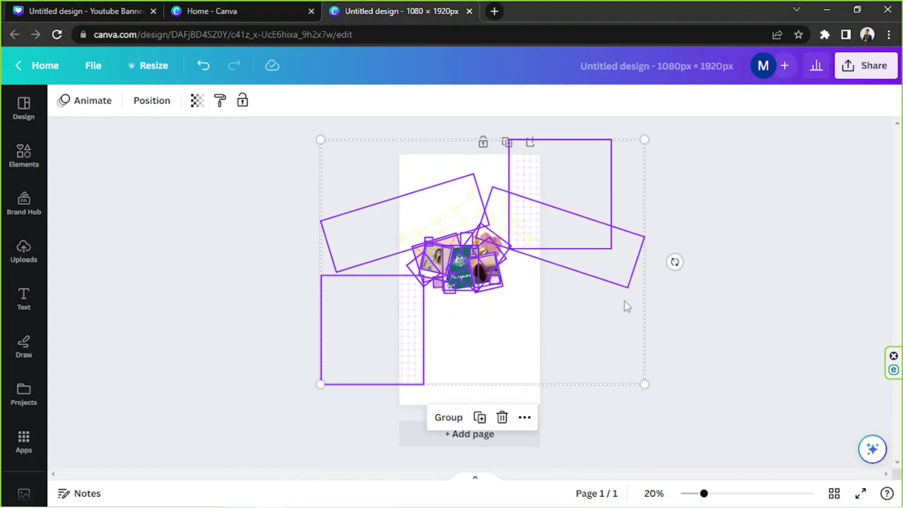
left_click(703, 284)
left_click(525, 362)
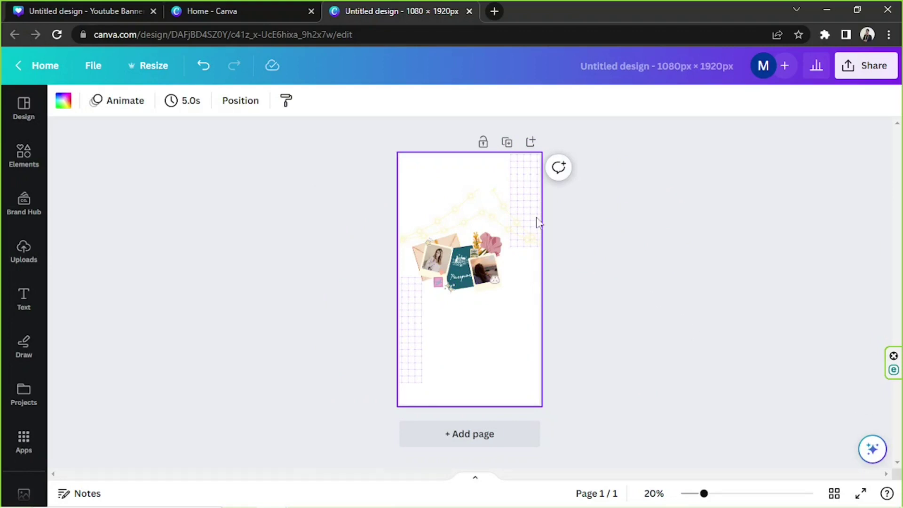
Copy the YouTube banner's lavender background onto the page of the new 1080 × 1920 px design
left_click(124, 7)
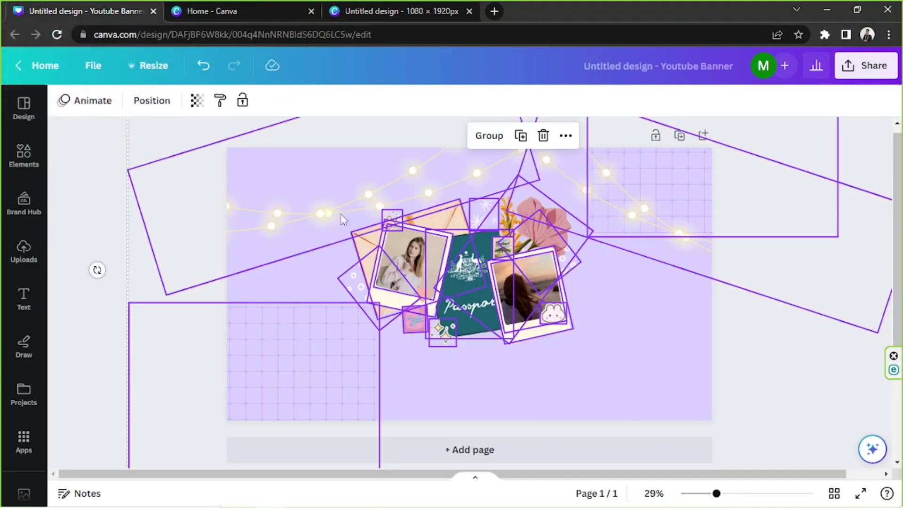
left_click(548, 400)
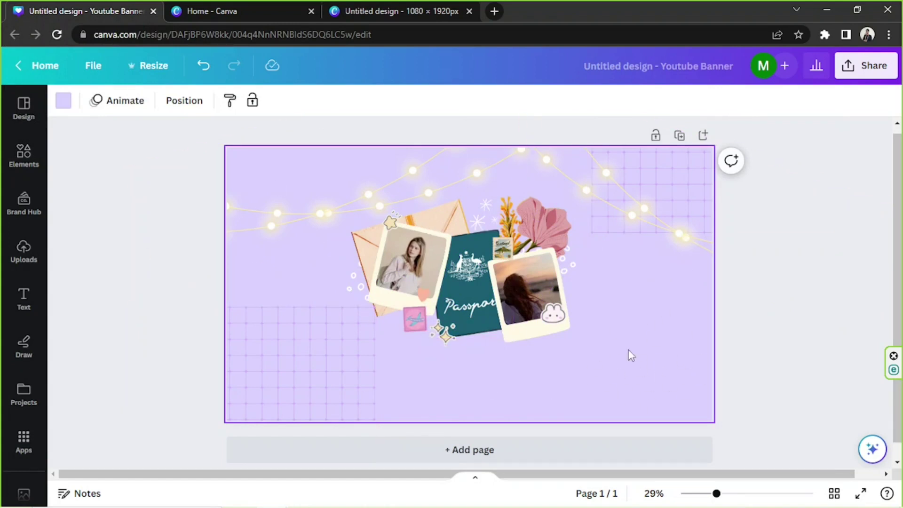
left_click_drag(619, 349, 562, 357)
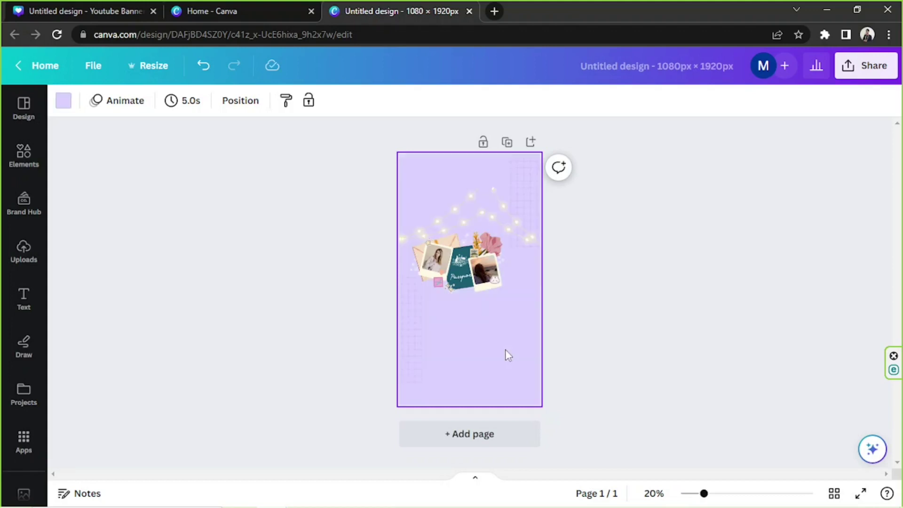
left_click(671, 425)
Move the lower grid pattern down and inward so it fills the page's bottom-left corner
left_click(728, 493)
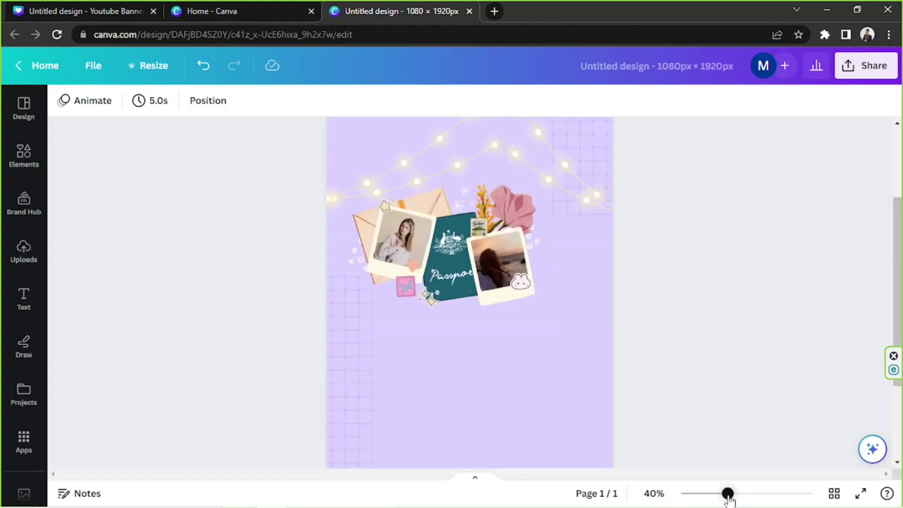
left_click_drag(728, 493, 730, 493)
scroll(618, 211, "up", 3)
left_click_drag(619, 211, 375, 358)
scroll(410, 209, "down", 4)
scroll(379, 417, "down", 1)
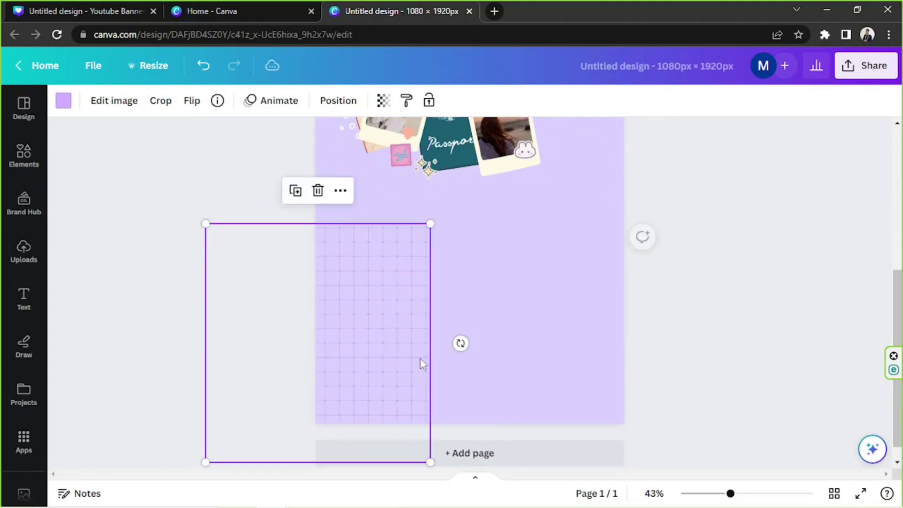
Move the tilted string of lights into the page's upper-right area so it continues the other lights across the top
scroll(461, 258, "up", 5)
left_click_drag(462, 258, 741, 147)
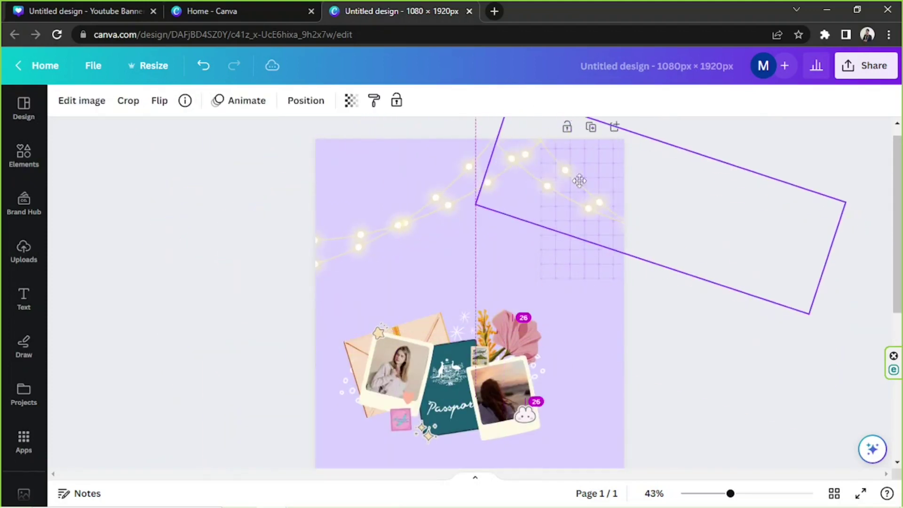
left_click(631, 359)
Enlarge the passport and polaroid collage as one group to almost the full page width
scroll(631, 359, "down", 3)
left_click_drag(325, 151, 595, 339)
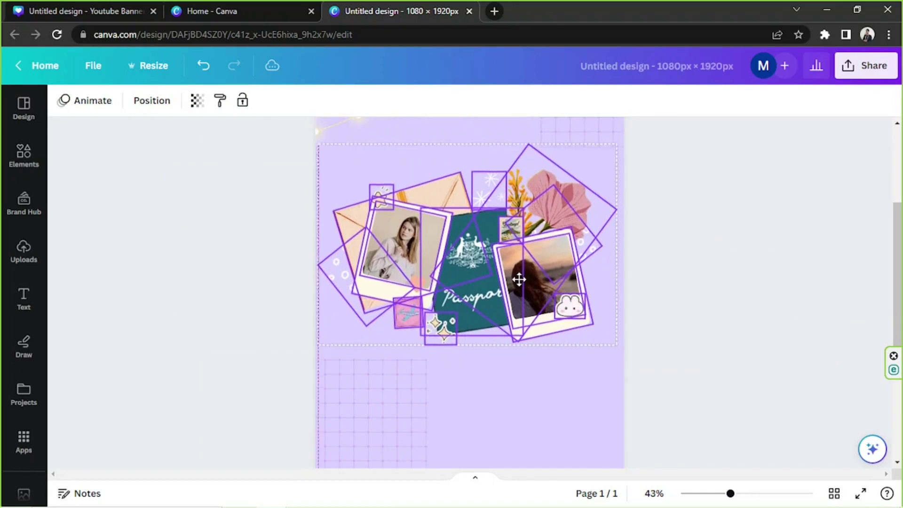
left_click(682, 301)
mouse_move(731, 494)
left_mouse_down()
mouse_move(710, 494)
mouse_move(755, 495)
mouse_move(736, 493)
left_mouse_up()
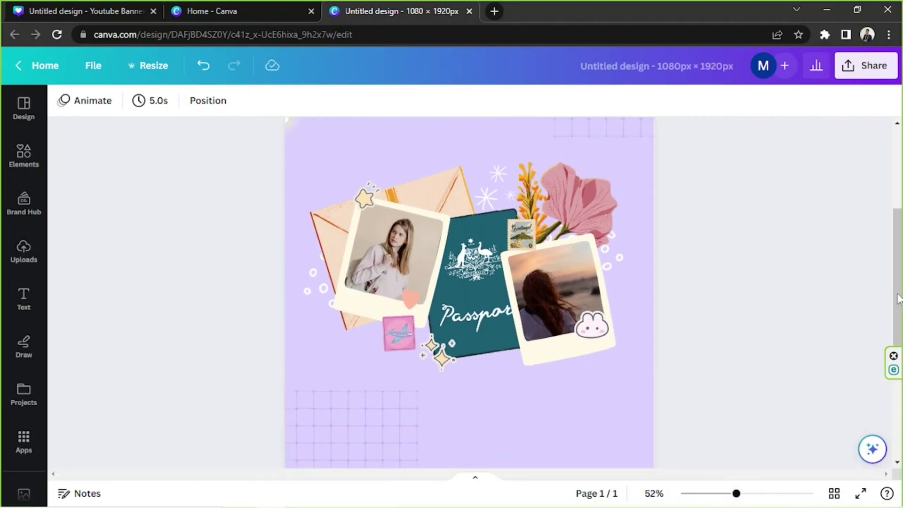
Move the lower-left grid pattern farther down and slightly inward, away from the photo collage
scroll(871, 315, "up", 5)
left_click_drag(900, 166, 900, 348)
scroll(450, 329, "up", 3)
left_click_drag(416, 331, 436, 418)
left_click(703, 383)
left_click_drag(730, 491, 714, 492)
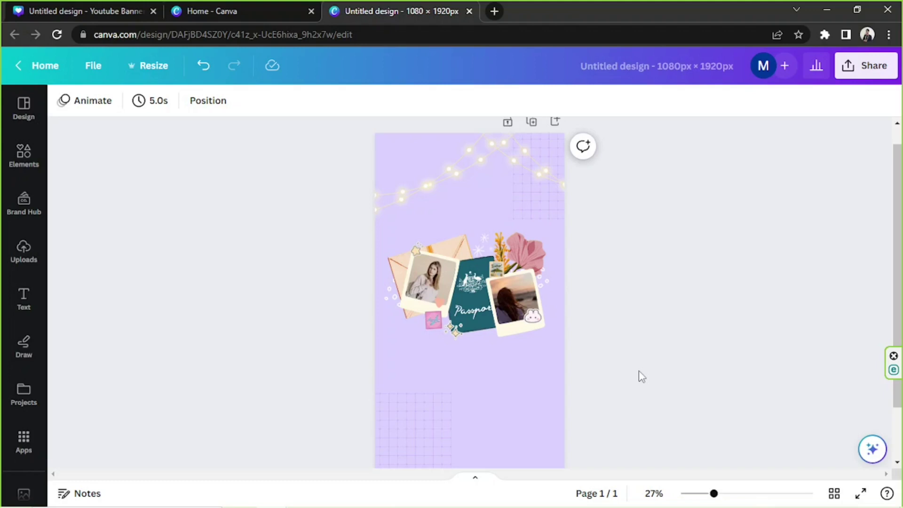
left_click_drag(263, 126, 583, 405)
left_click(611, 343)
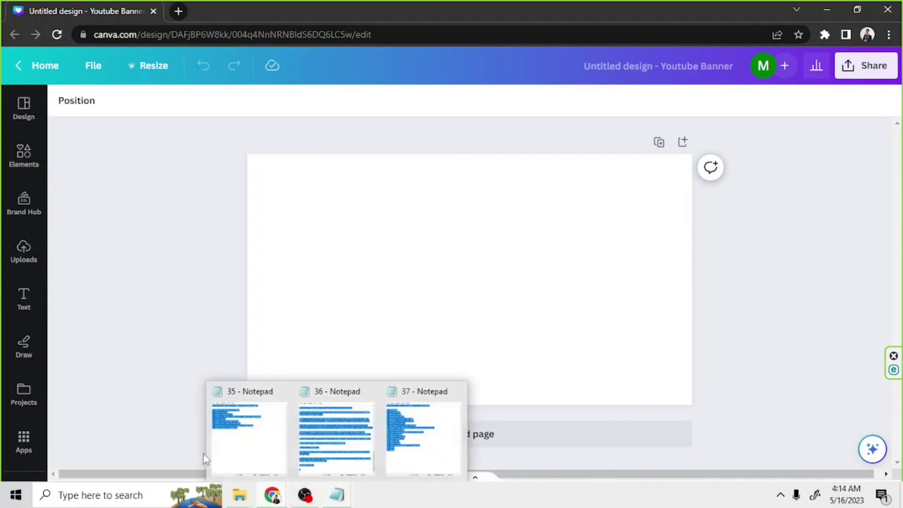
Fill the blank YouTube banner's background with light lavender, #DBD3FF
left_click(32, 157)
left_click(521, 269)
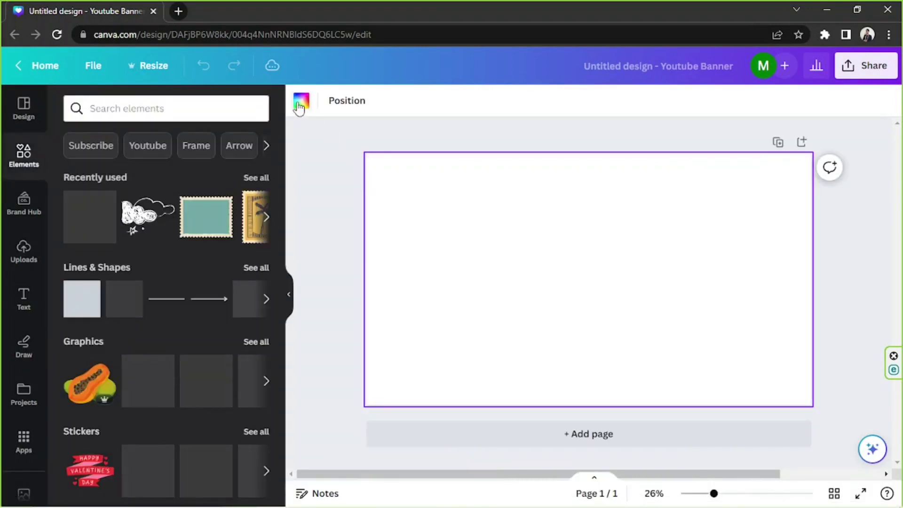
left_click(301, 100)
left_click(94, 187)
left_click(202, 325)
left_click_drag(145, 267, 96, 246)
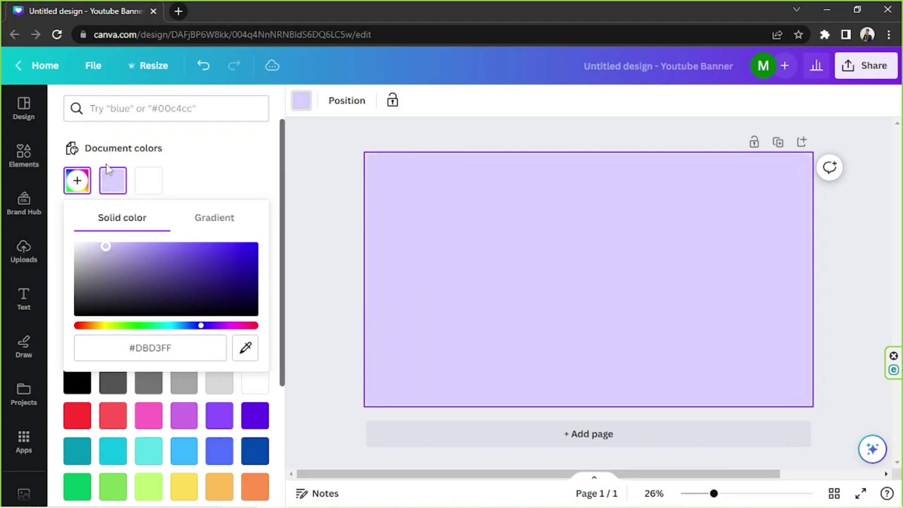
left_click(323, 212)
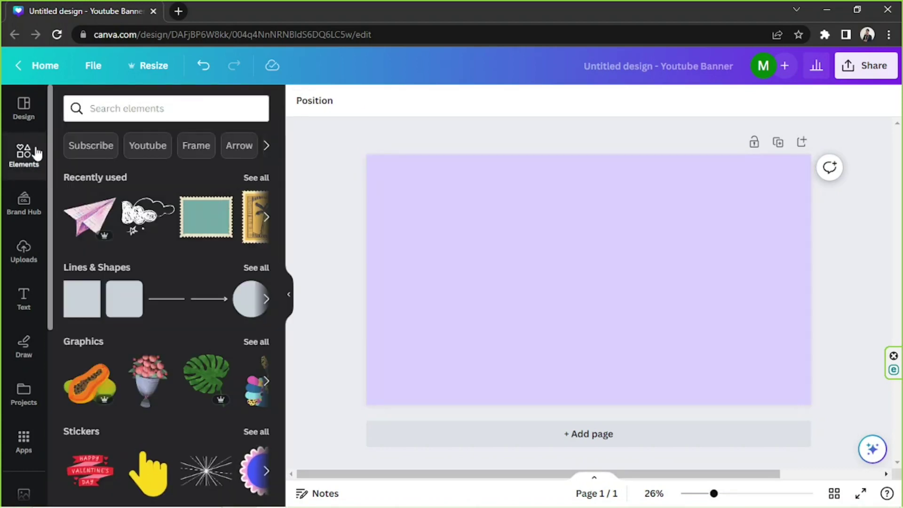
Search the graphics for "light" and add the draped string-lights graphic to the banner
left_click(171, 118)
type("light")
key("Return")
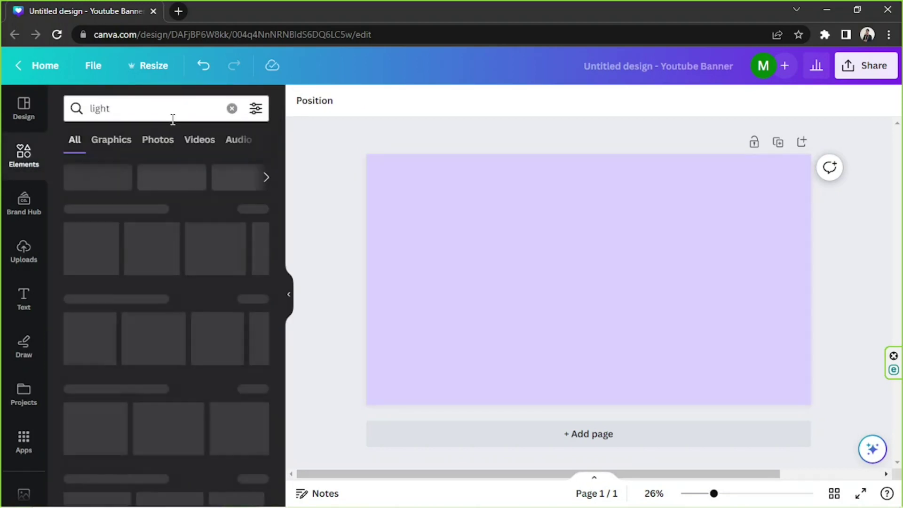
left_click(111, 139)
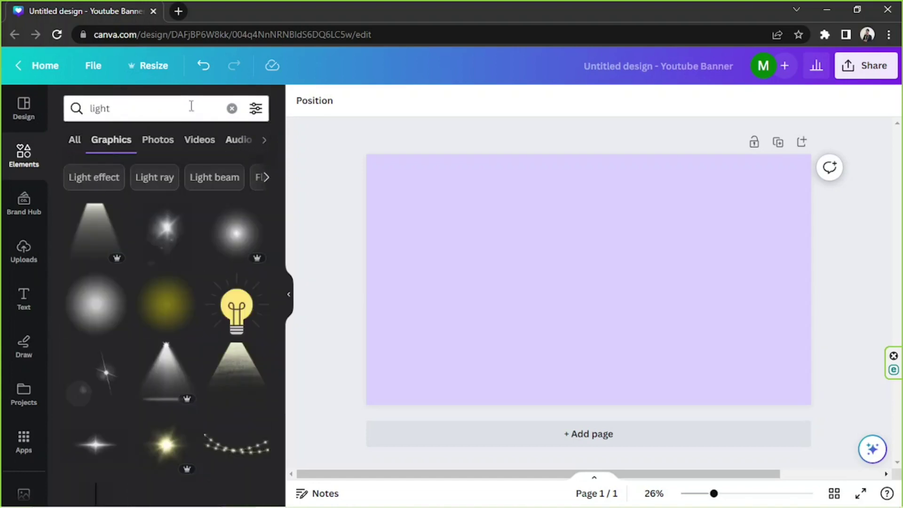
left_click(235, 444)
Enlarge the string lights, tilt them upward to the right and place them across the banner's upper-left corner
left_click_drag(592, 273, 524, 201)
left_click_drag(748, 208, 739, 139)
left_click_drag(720, 214, 694, 206)
left_click_drag(634, 221, 563, 182)
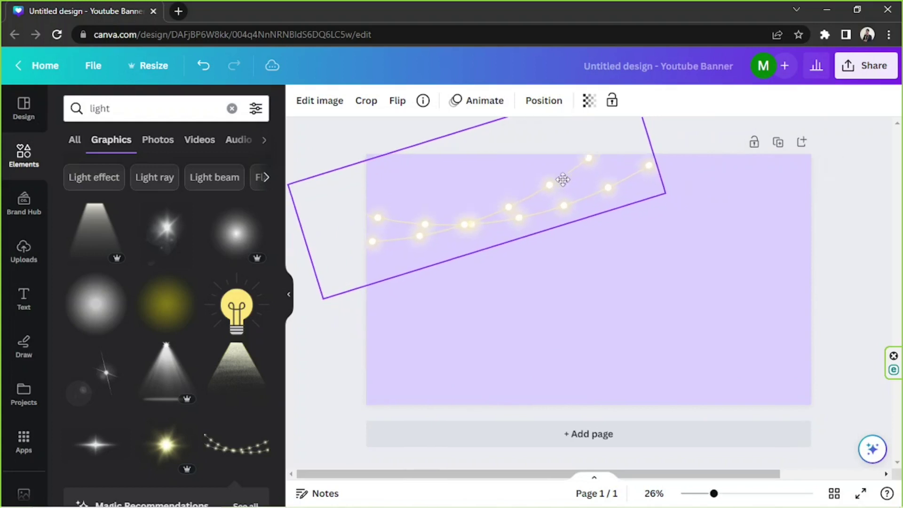
Tilt a second copy of the string lights the opposite way and place it across the banner's upper-right corner
left_click_drag(677, 196, 710, 284)
left_click_drag(671, 361, 612, 359)
left_click_drag(625, 267, 790, 206)
left_click(487, 275)
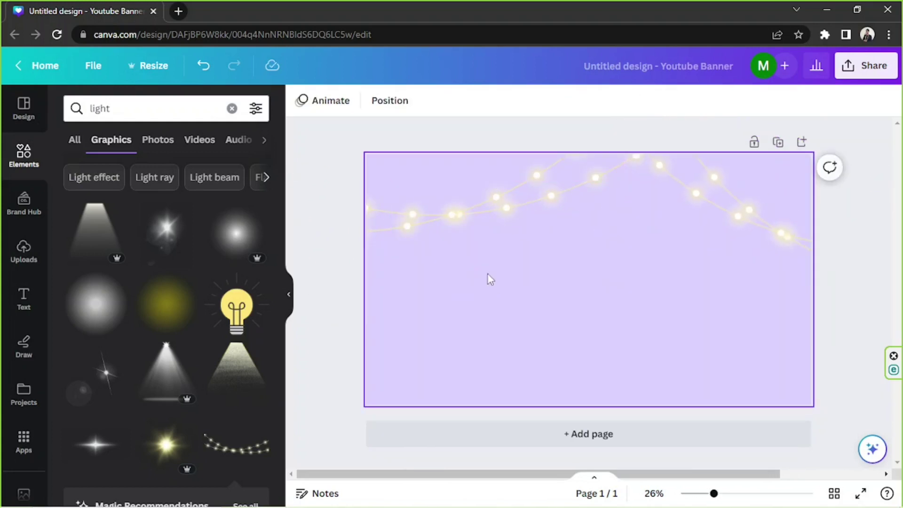
Search the graphics for "design" and add the square dotted grid pattern to the banner
left_click(130, 108)
type("design")
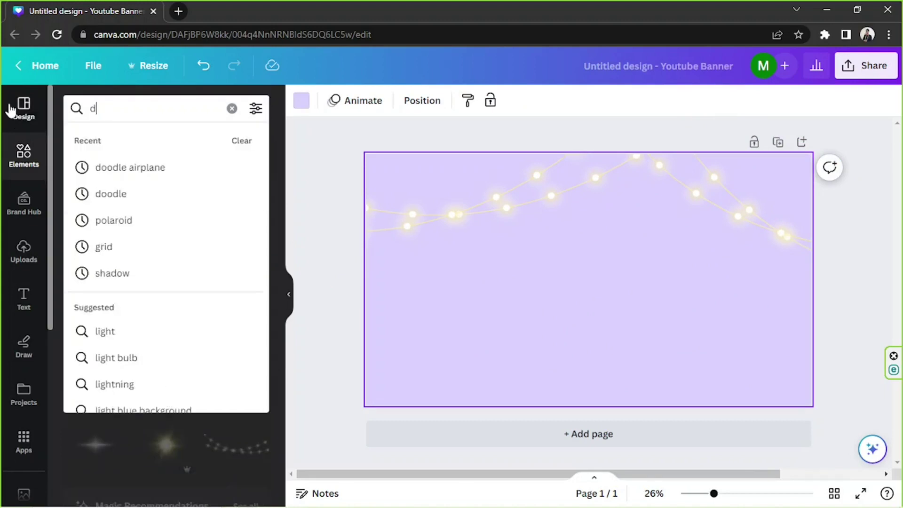
key("Return")
scroll(196, 338, "down", 3)
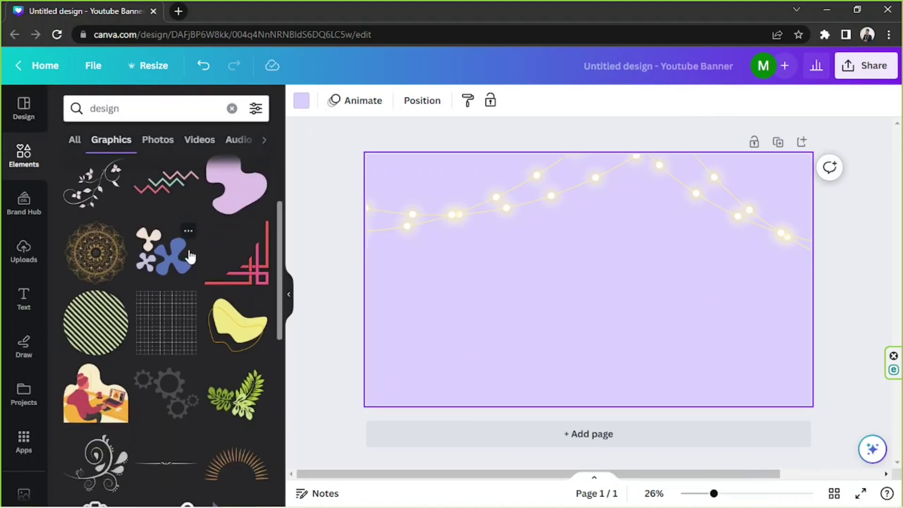
left_click(166, 322)
Enlarge the grid pattern and position it over the banner's bottom-left corner, extending past the page edges
left_click_drag(559, 249, 335, 377)
left_click_drag(412, 355, 583, 278)
left_click_drag(484, 343, 446, 381)
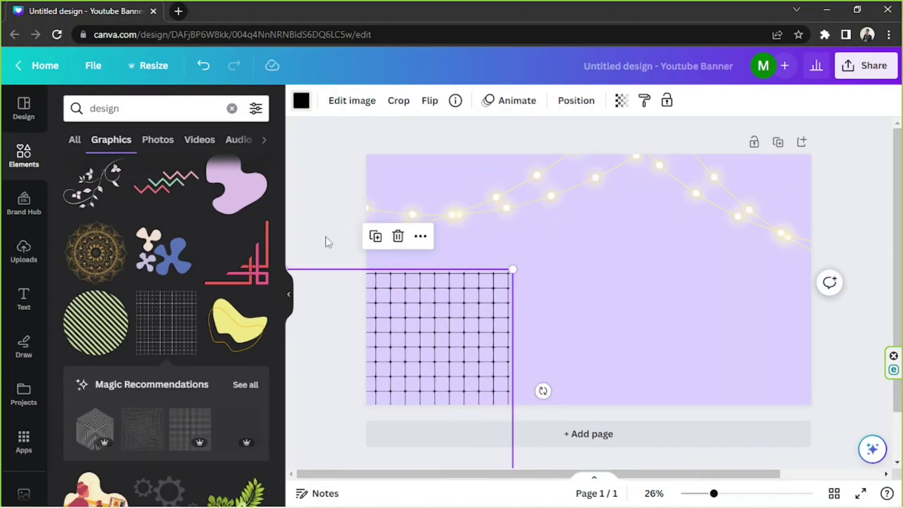
Recolor the grid pattern to light purple, #D2AFFF, using a custom color
left_click(301, 100)
left_click(148, 362)
scroll(215, 357, "down", 3)
scroll(215, 348, "up", 3)
left_click(77, 180)
left_click_drag(151, 297, 208, 299)
left_click_drag(130, 221, 132, 203)
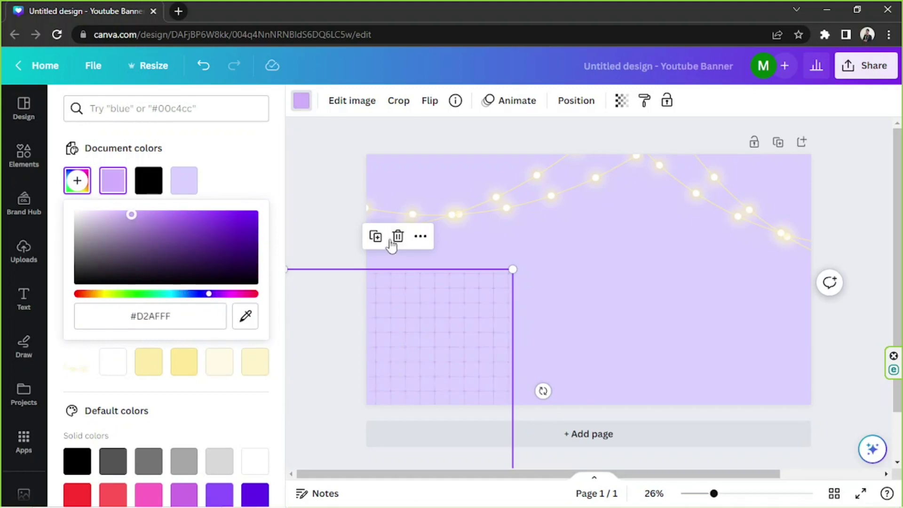
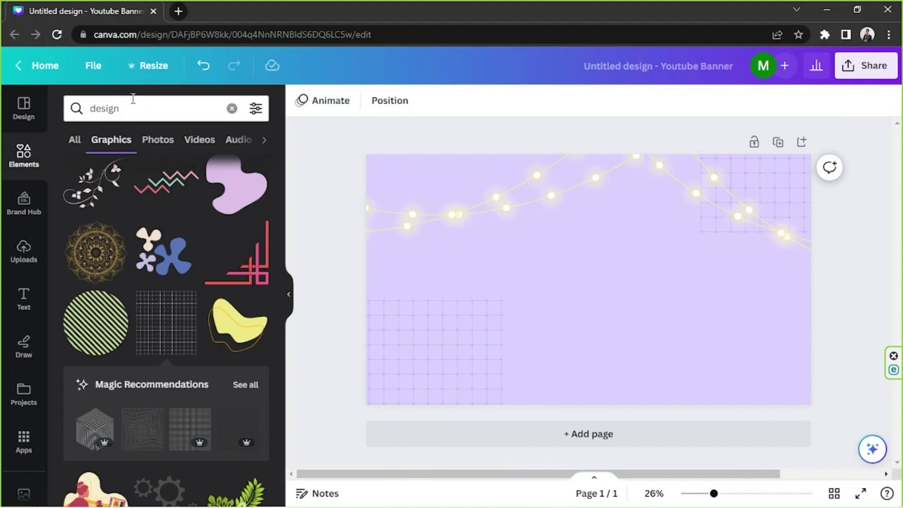
Search the graphics for "polaroid" and add the polaroid frame with the small heart
type("polroid")
key("Return")
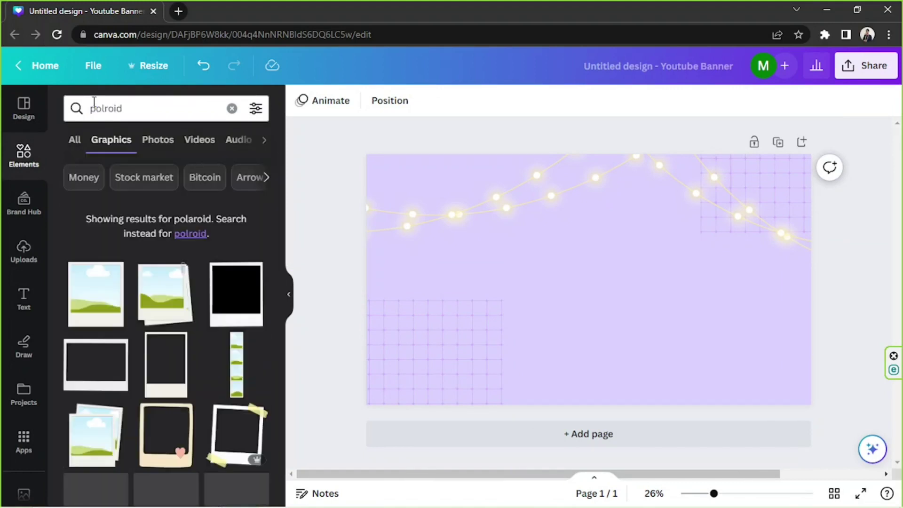
left_click(94, 102)
left_click(112, 168)
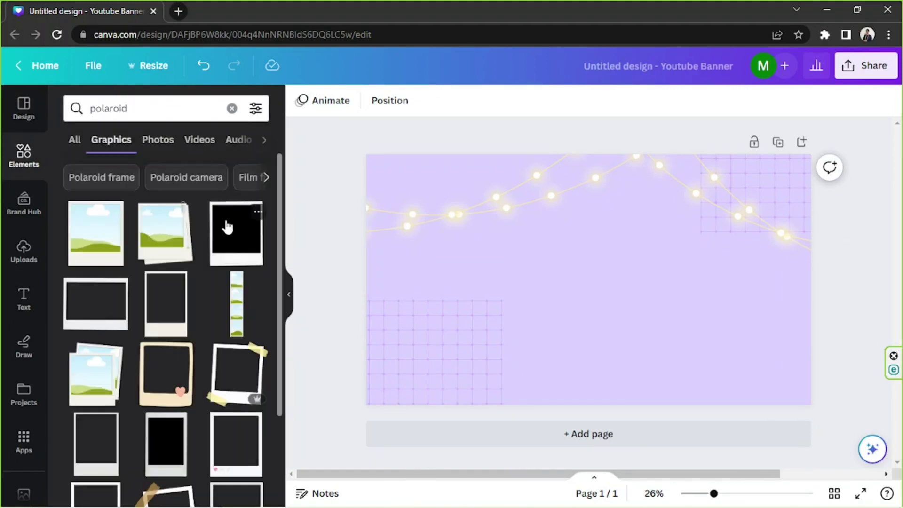
scroll(226, 225, "down", 2)
left_click(174, 296)
Recolor the polaroid frame pale cream, shrink it and place it left of the banner's center, tilted about 12°
left_click(302, 100)
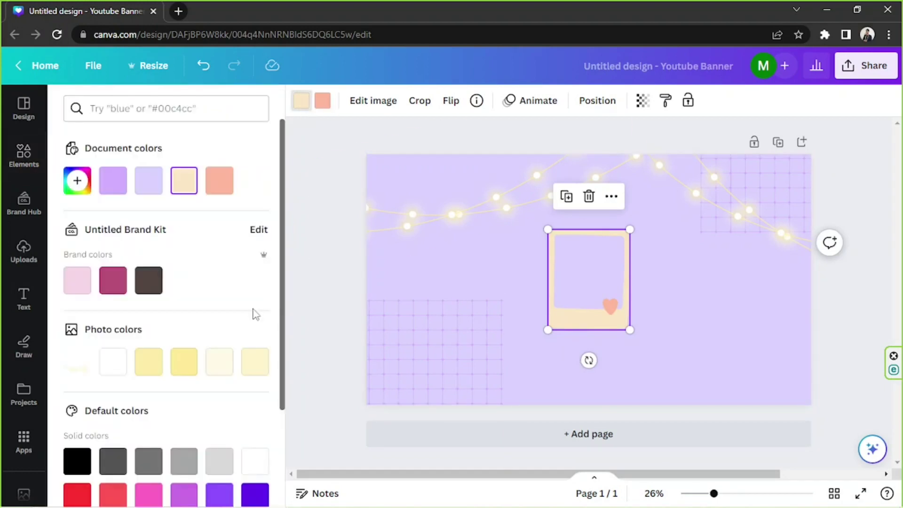
left_click_drag(602, 305, 555, 301)
left_click_drag(525, 327, 510, 326)
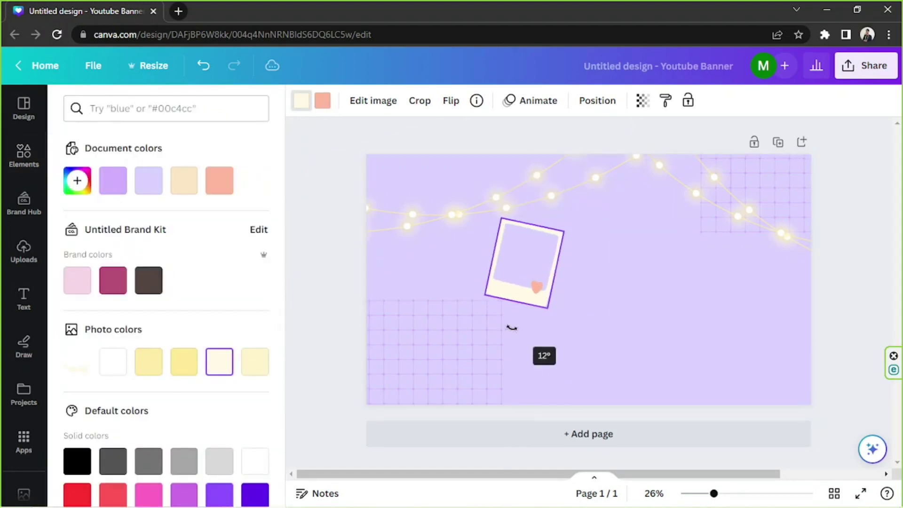
left_click(501, 181)
Position a second polaroid frame right of center, tilted the opposite way, and adjust the spacing between both frames
left_click_drag(607, 277, 663, 301)
left_click_drag(607, 365, 637, 362)
left_click_drag(615, 309, 621, 289)
left_click_drag(534, 266, 544, 268)
left_click_drag(625, 287, 638, 284)
Search the graphics for "passport" and look through the results for a suitable passport cover
left_click(34, 167)
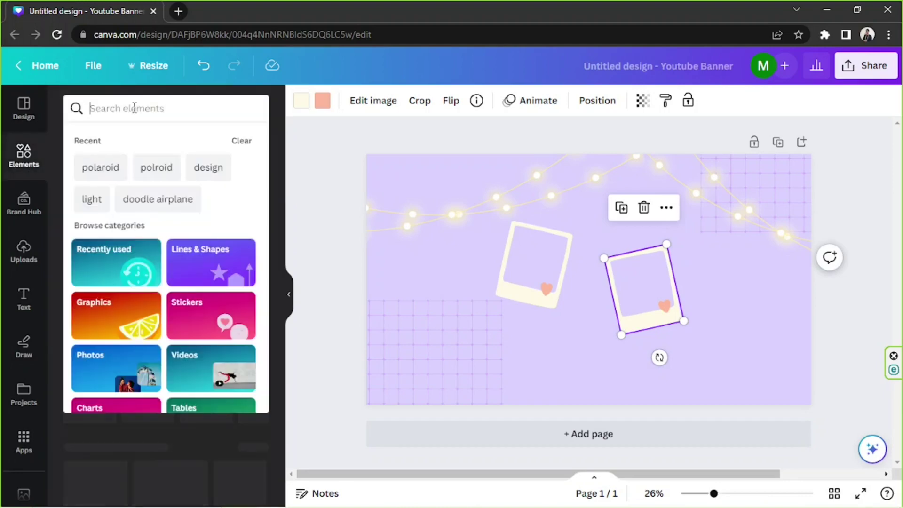
type("passport")
key("Return")
left_click(111, 140)
scroll(201, 199, "down", 8)
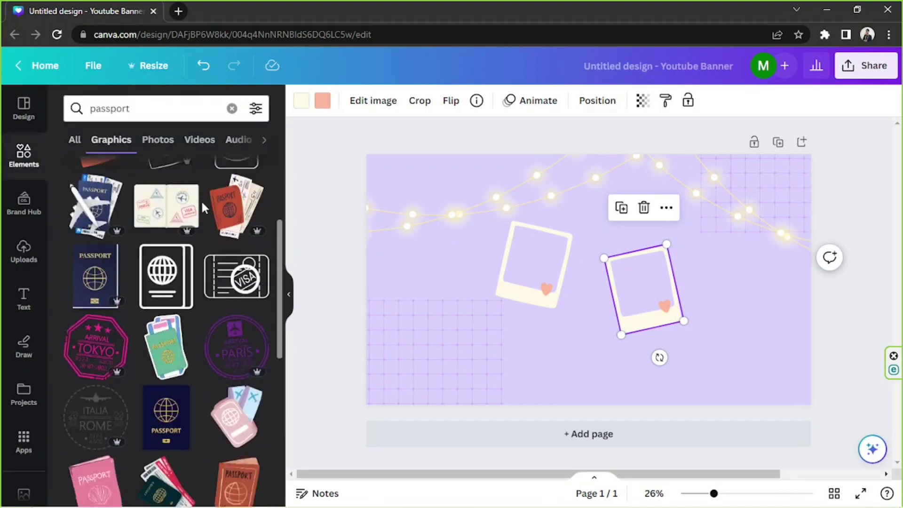
scroll(200, 201, "down", 10)
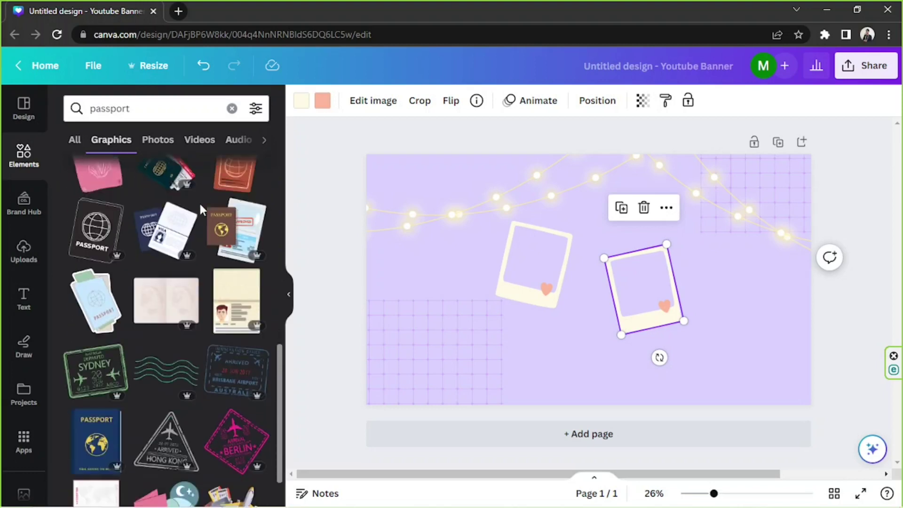
scroll(199, 202, "down", 3)
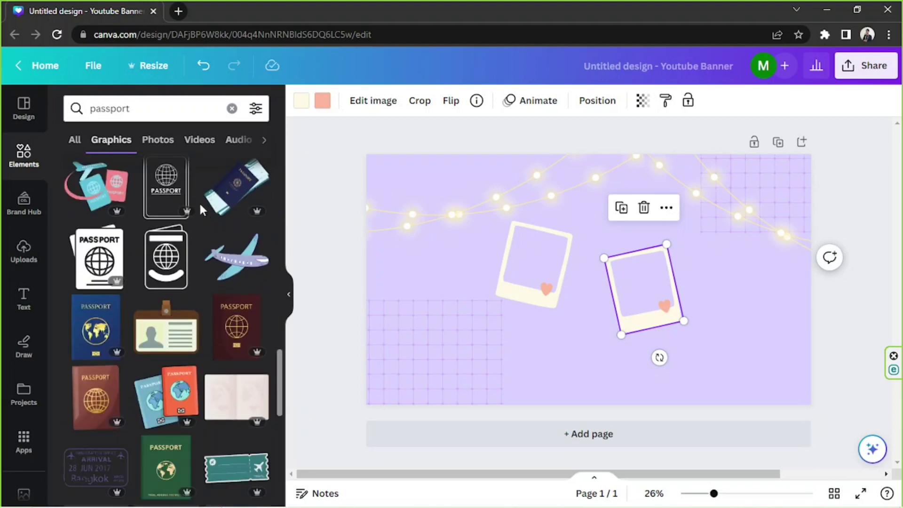
scroll(198, 202, "down", 1)
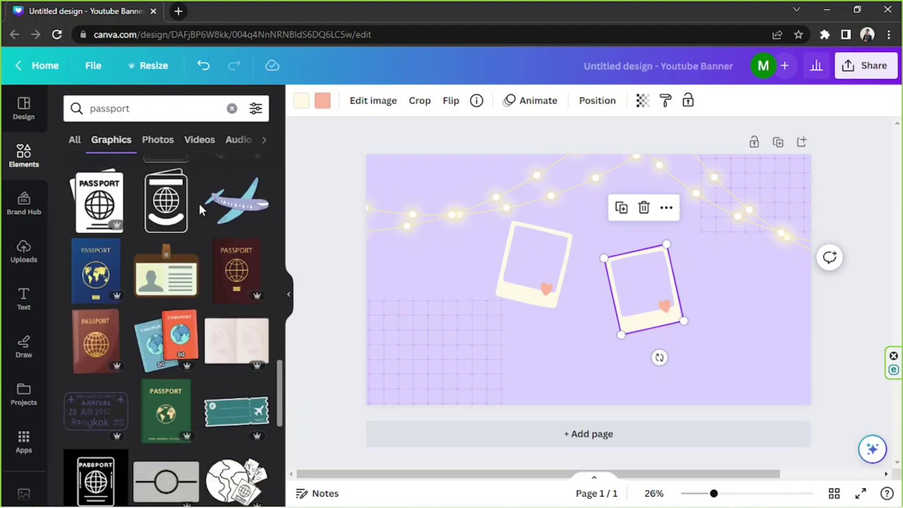
left_click(244, 271)
left_click(589, 197)
scroll(88, 244, "down", 3)
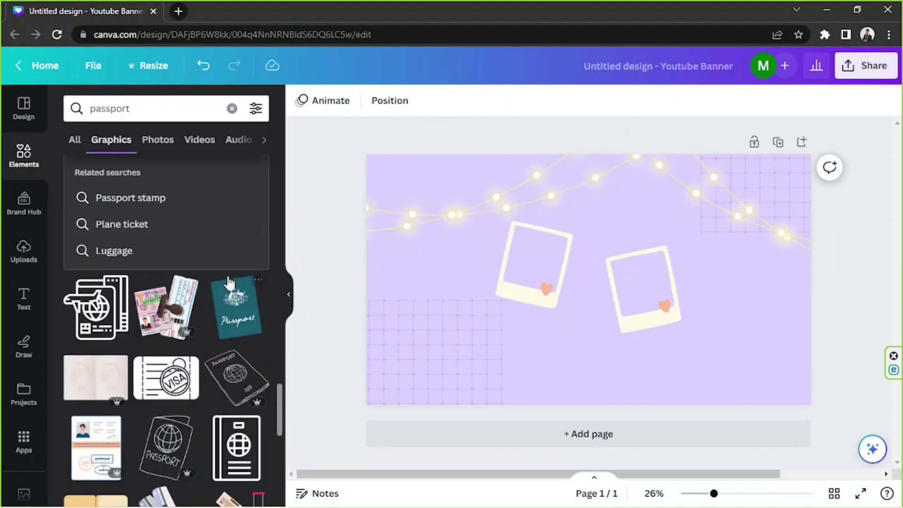
left_click(149, 324)
left_click_drag(686, 379, 589, 280)
left_click(539, 147)
Add the teal passport graphic to the banner's center and send it behind both polaroid frames
scroll(254, 224, "down", 4)
scroll(254, 225, "up", 1)
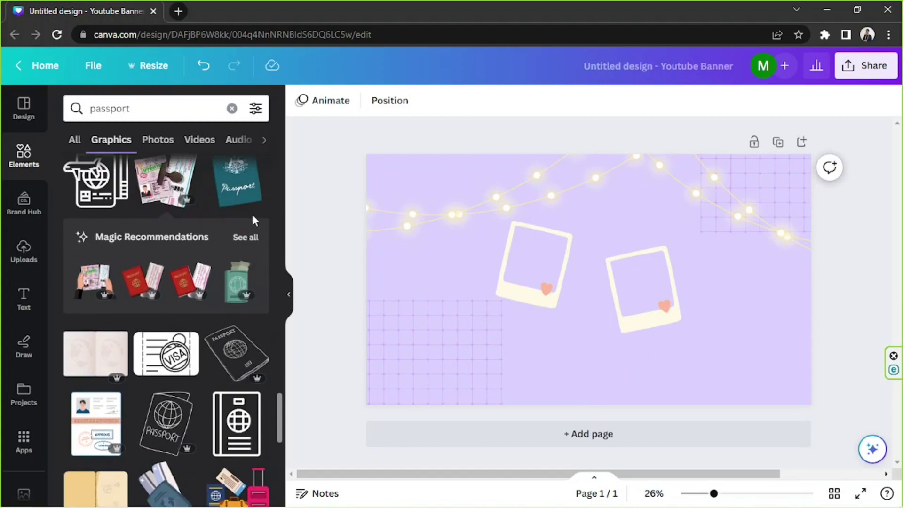
left_click(245, 205)
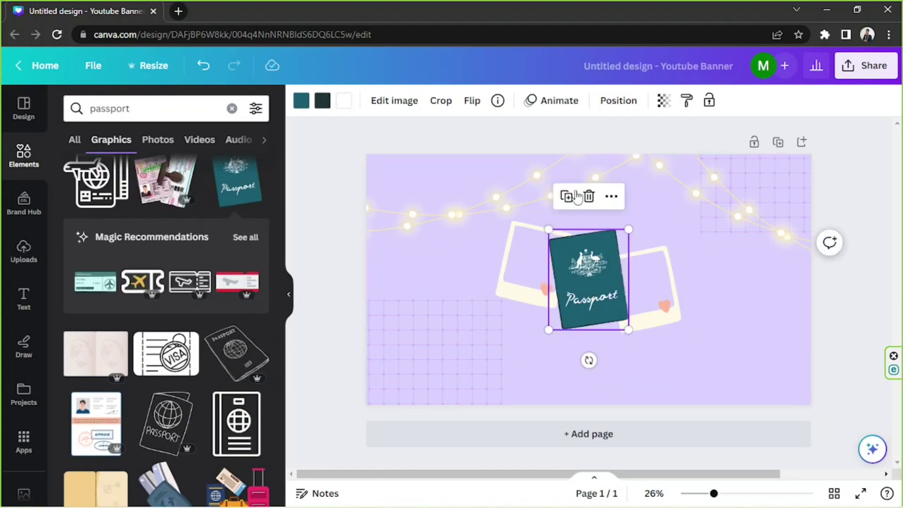
left_click(617, 102)
left_click(212, 159)
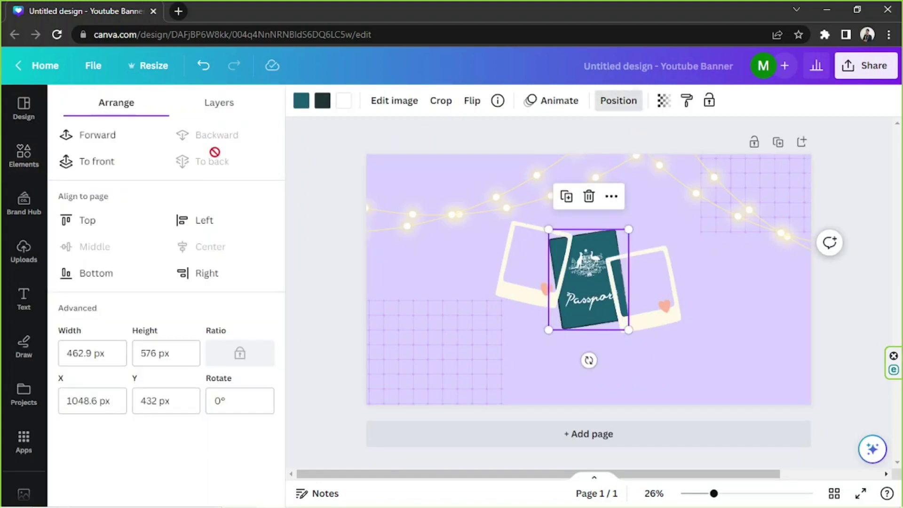
left_click(855, 304)
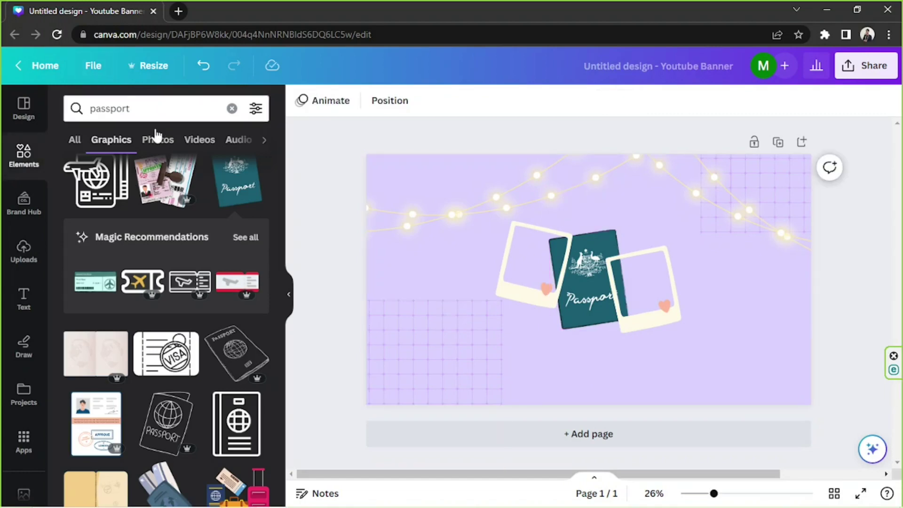
Search the graphics for "passport stamp", add the pink airplane stamp, and place it small, tilted -3°, below the left polaroid
left_click(145, 111)
type("stamp")
key("Return")
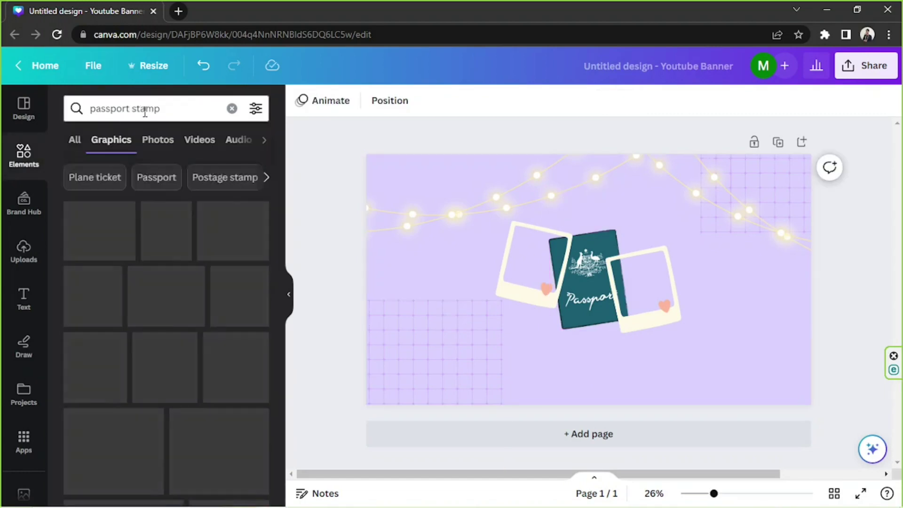
scroll(105, 262, "down", 10)
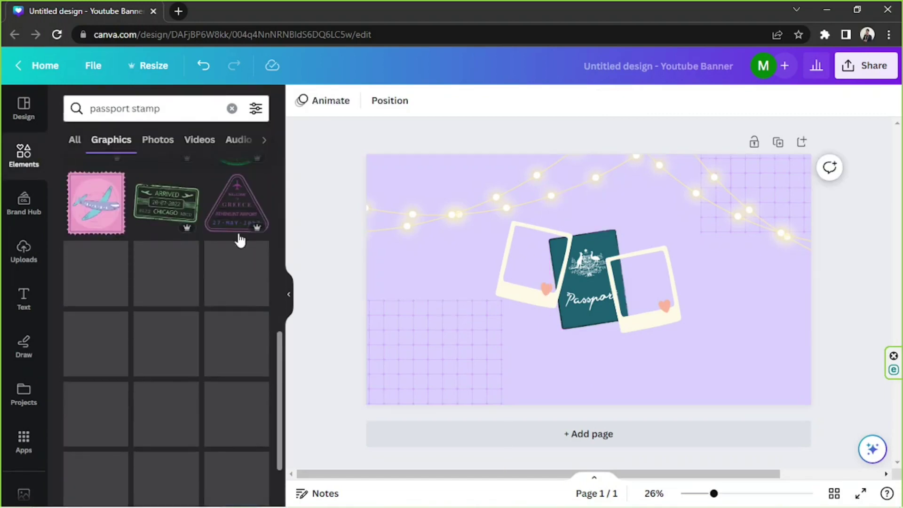
left_click(117, 232)
left_click_drag(629, 332, 583, 325)
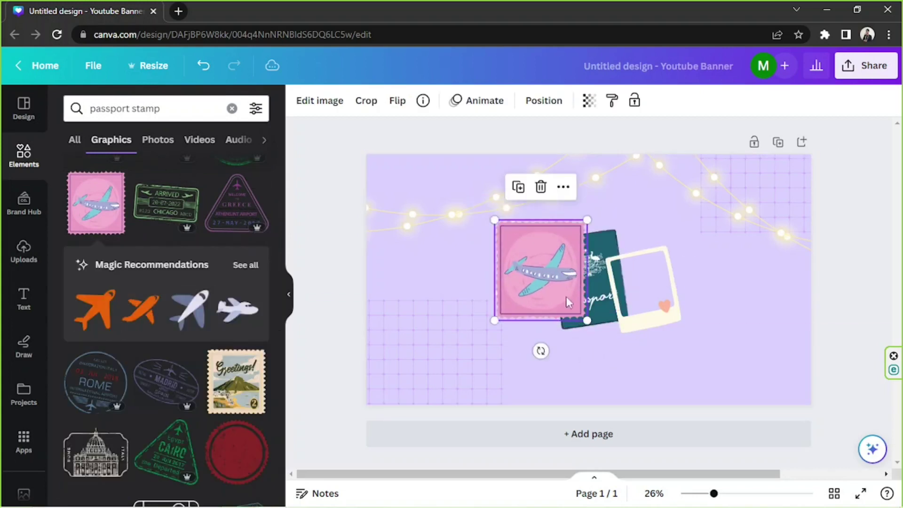
left_click_drag(495, 218, 540, 324)
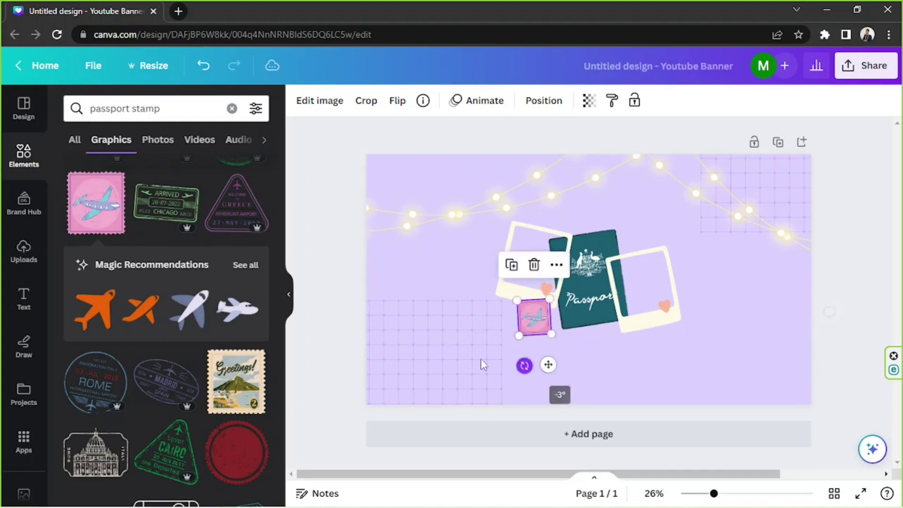
Add the vintage "Greetings!" stamp graphic, place it small above the right polaroid's corner, and shrink the pink airplane stamp
scroll(165, 306, "down", 4)
scroll(164, 306, "up", 1)
left_click(237, 247)
left_click_drag(551, 364, 621, 246)
left_click(534, 317)
left_click_drag(519, 333, 527, 320)
Open all magic recommendations for the stamp graphic and browse them for matching decorations
left_click(238, 205)
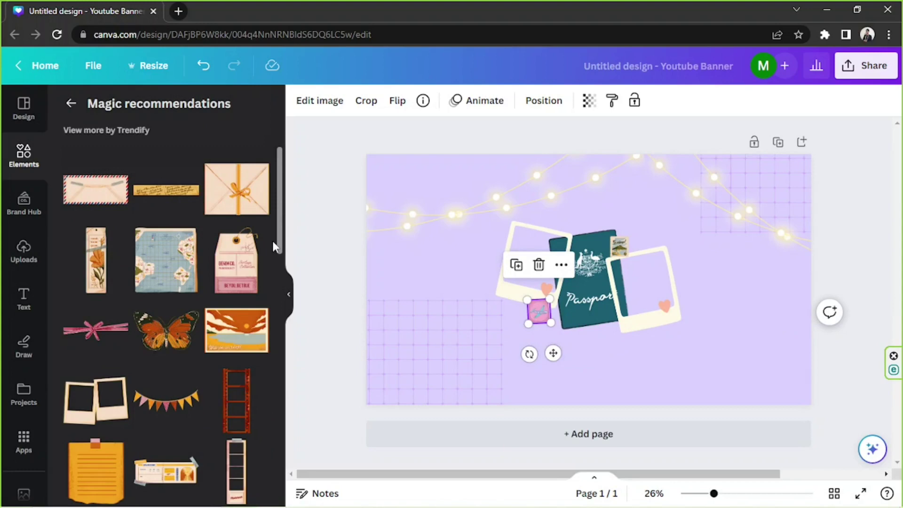
scroll(69, 296, "down", 5)
scroll(111, 303, "down", 5)
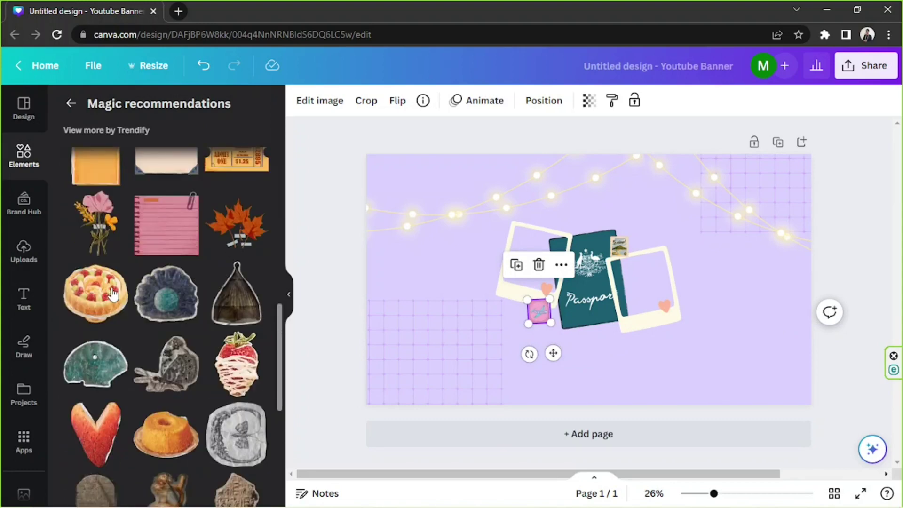
scroll(115, 294, "up", 4)
left_click(174, 445)
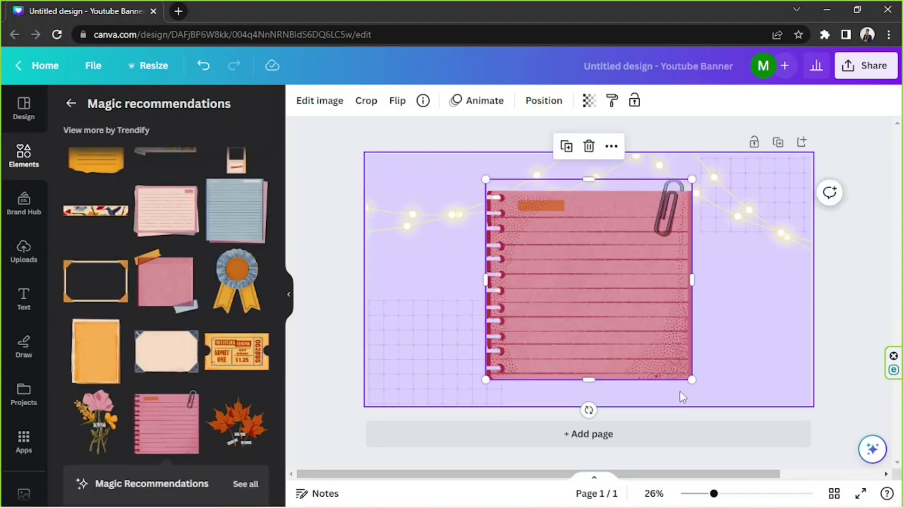
left_click(594, 147)
scroll(113, 282, "down", 4)
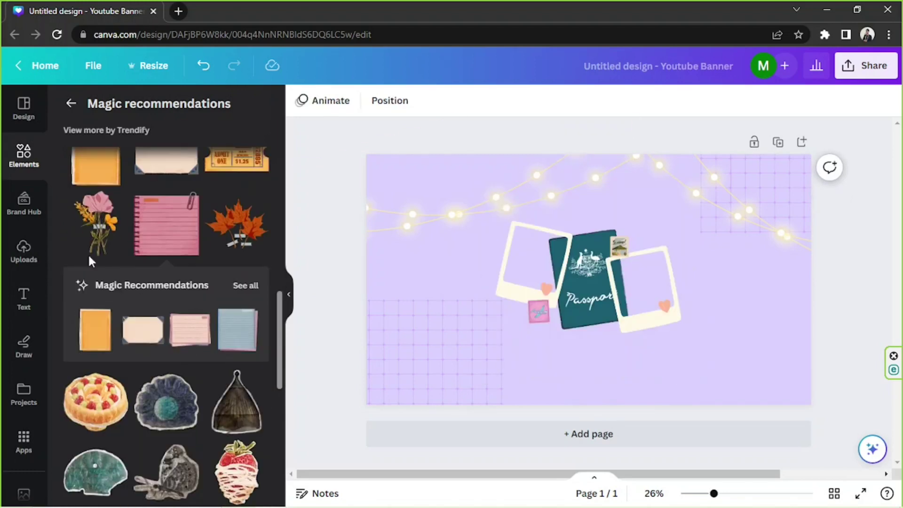
Add the pink and yellow flower bouquet graphic, shrink it, and place it tilted clockwise over the right polaroid
left_click(101, 230)
left_click_drag(653, 374, 603, 301)
left_click_drag(568, 253, 495, 288)
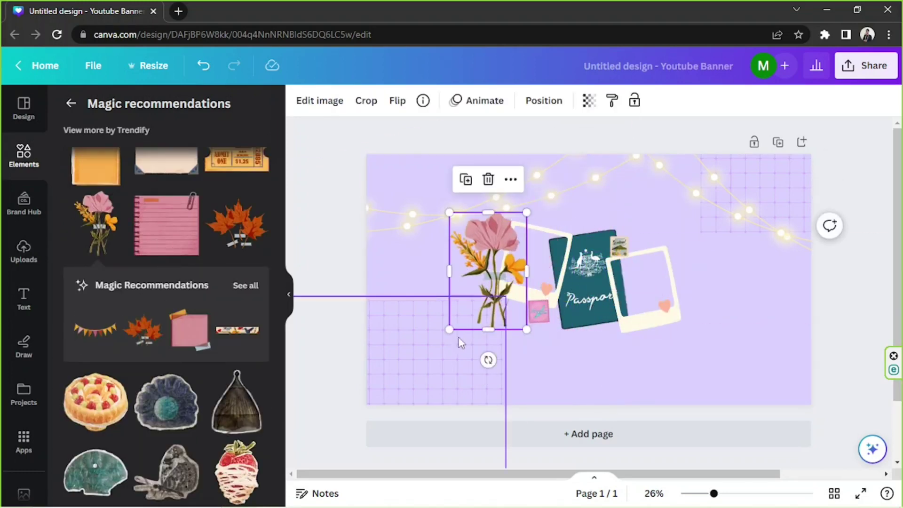
left_click_drag(488, 345, 540, 349)
left_click_drag(550, 298, 598, 350)
left_click_drag(494, 273, 628, 280)
left_click_drag(681, 344, 572, 341)
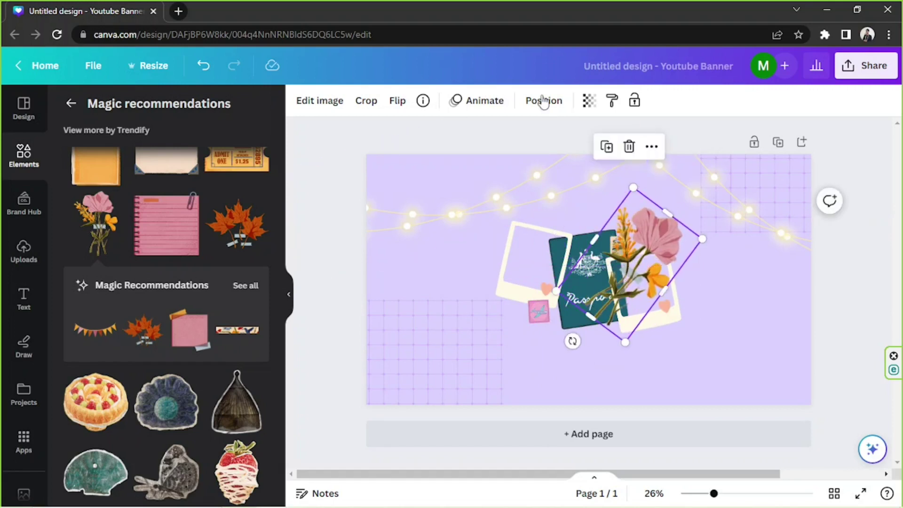
Send the flower bouquet to the back and nudge it up behind the right polaroid
left_click(543, 100)
left_click(193, 159)
left_click(829, 313)
left_click_drag(642, 223, 642, 215)
Add the beige envelope graphic with the orange ribbon, shrink it to about 853 × 688 px, and send it to the back
scroll(190, 299, "down", 6)
scroll(189, 303, "up", 8)
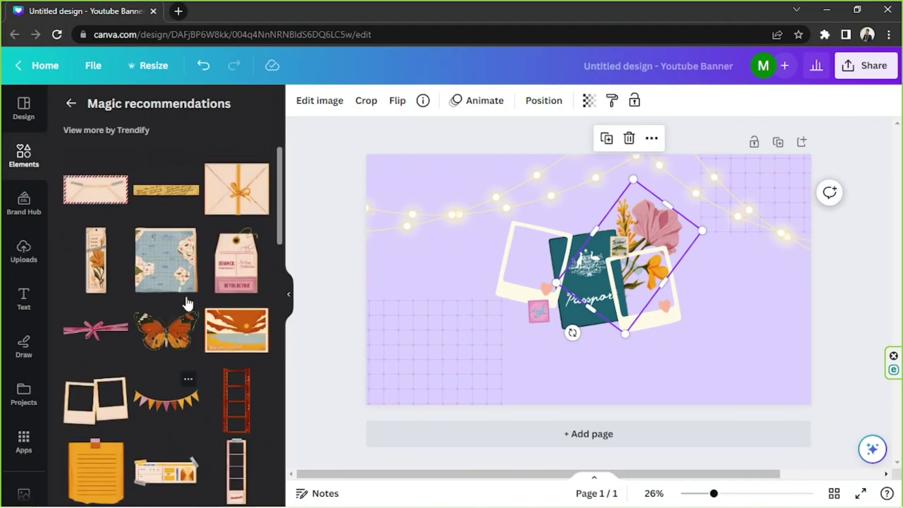
left_click(237, 189)
left_click_drag(719, 380, 613, 298)
left_click_drag(557, 238, 573, 284)
left_click(544, 100)
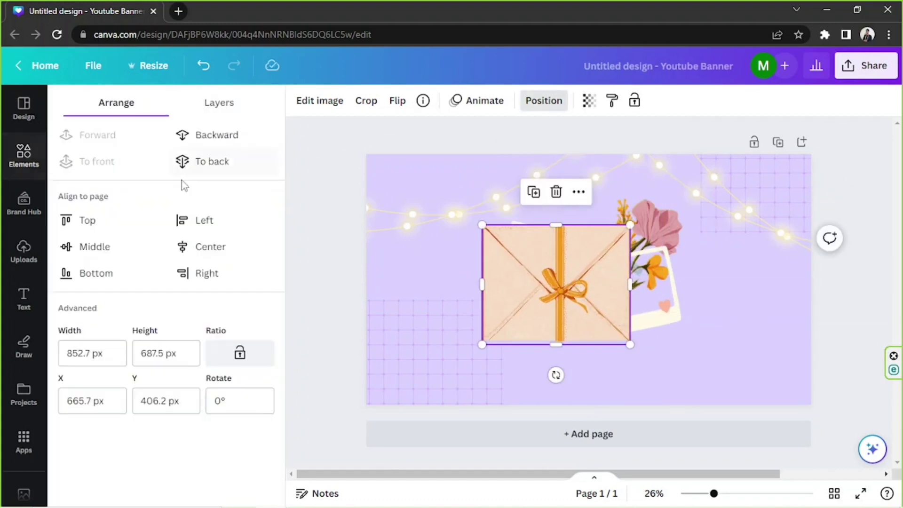
left_click(189, 175)
Tilt the envelope -17°, shrink it to about 598 × 482 px, and position it behind the upper part of the left polaroid
left_click_drag(525, 338, 518, 351)
left_click_drag(548, 389, 574, 382)
left_click_drag(637, 334, 574, 330)
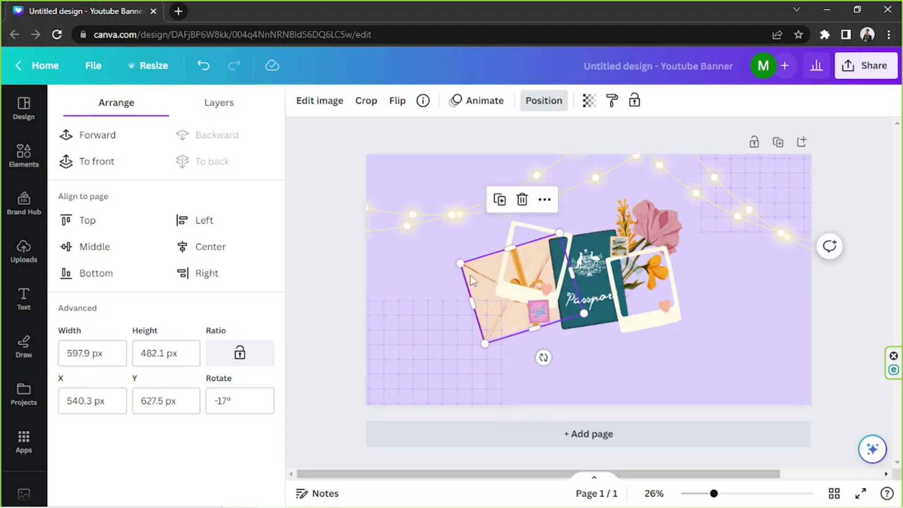
left_click_drag(476, 267, 493, 234)
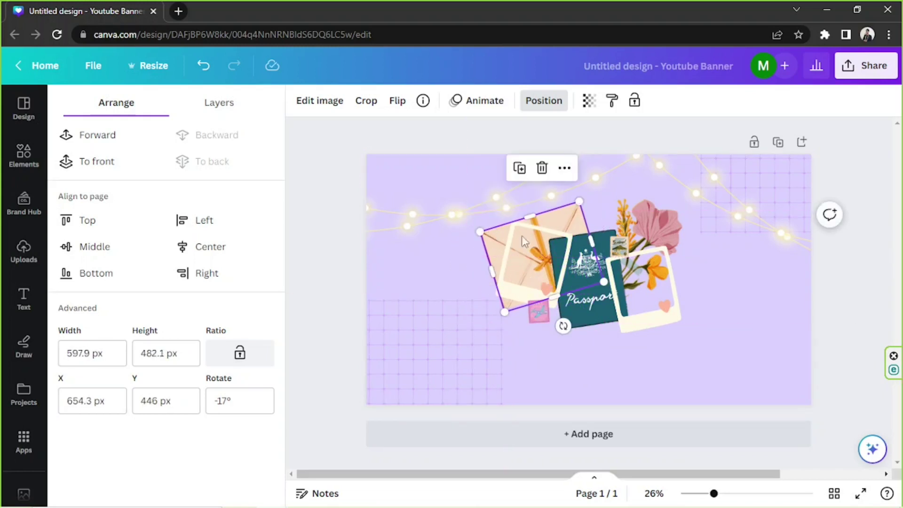
left_click(822, 281)
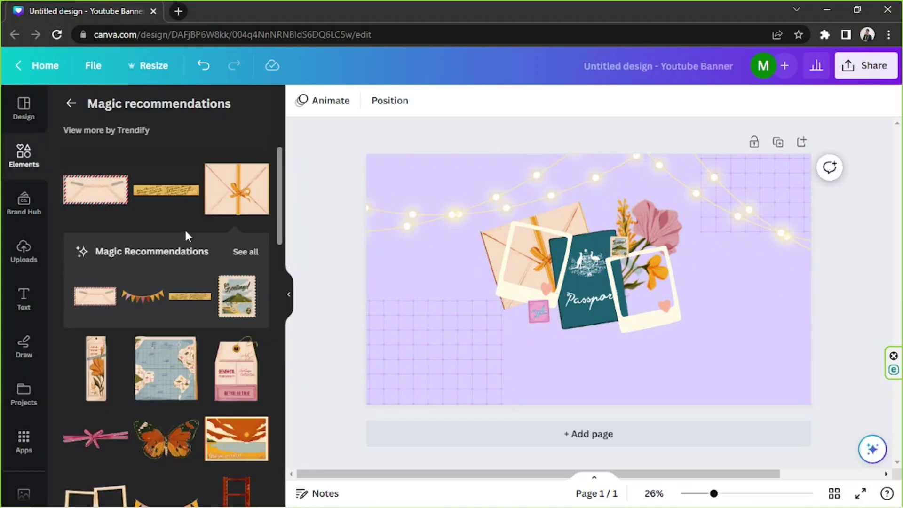
Search the photos for "girl" and look through the results
left_click(39, 178)
left_click(133, 107)
type("girl")
key("Return")
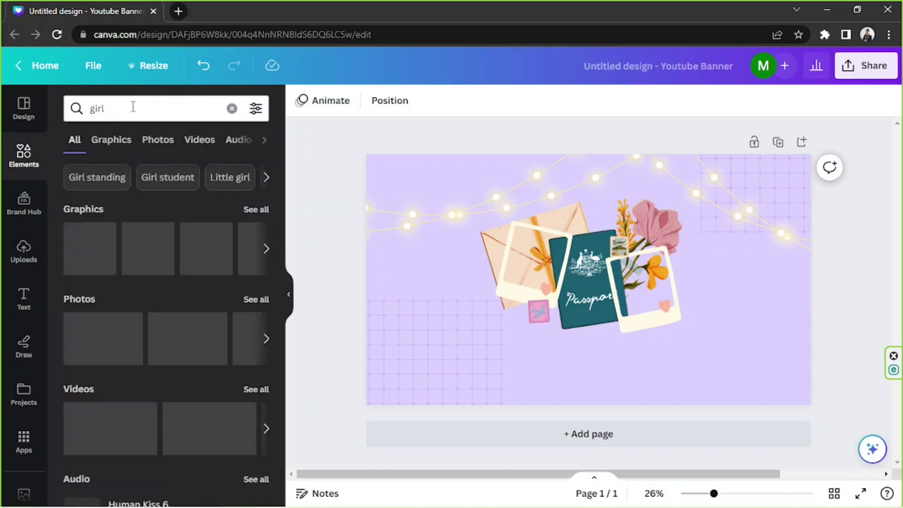
left_click(157, 138)
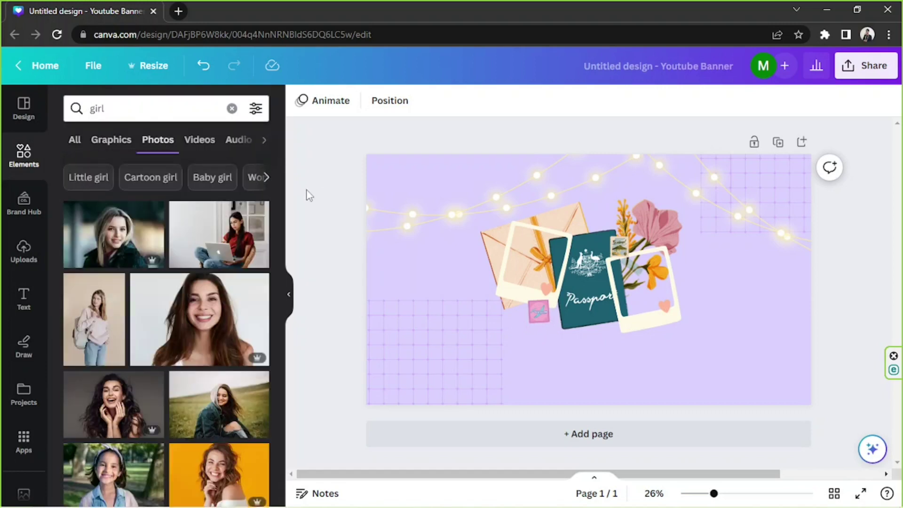
scroll(236, 256, "down", 2)
Add the photo of the girl with a backpack, crop its sides, and tilt it about 12° over the left polaroid
left_click_drag(91, 287, 547, 343)
left_click_drag(610, 204, 581, 252)
left_click_drag(530, 352, 529, 351)
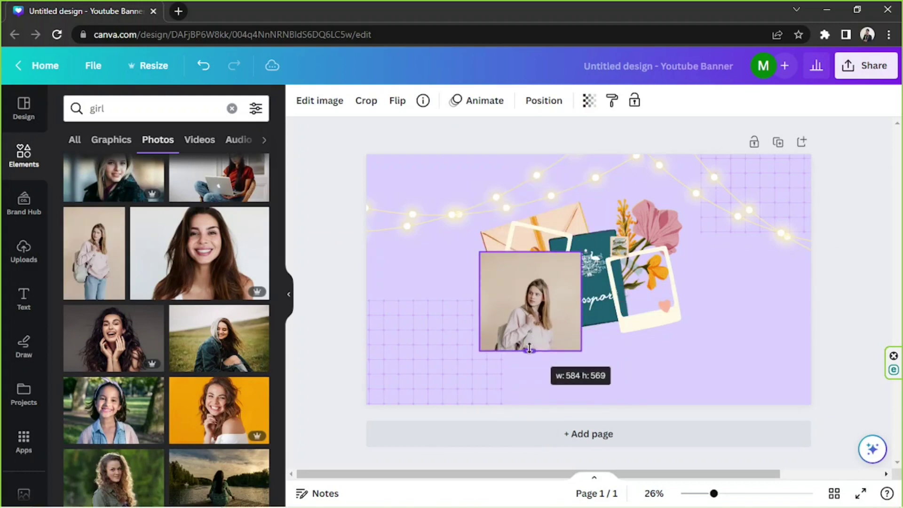
left_click_drag(574, 299, 575, 299)
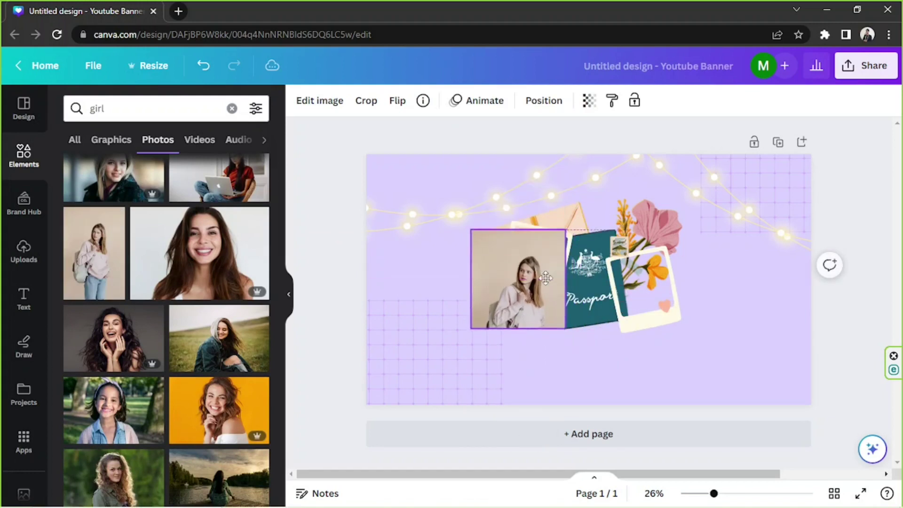
left_click_drag(714, 493, 738, 493)
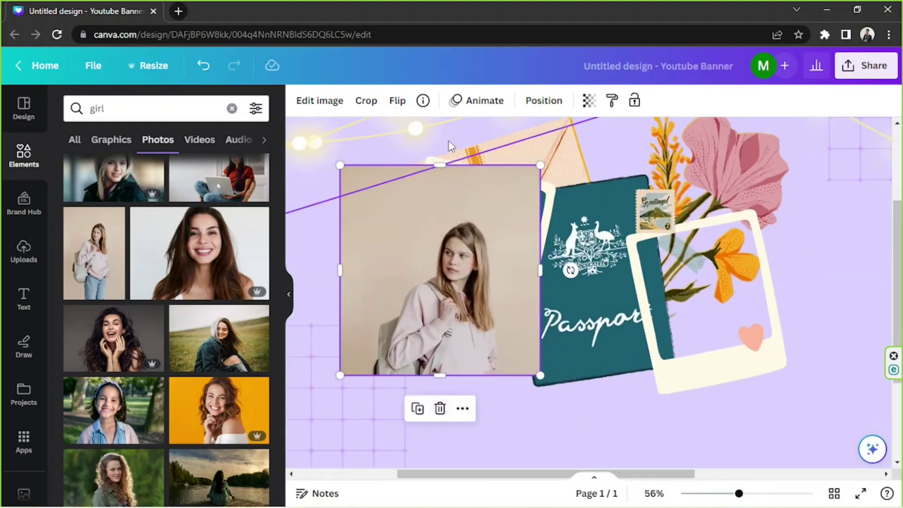
left_click_drag(571, 272, 599, 327)
left_click_drag(561, 299, 558, 303)
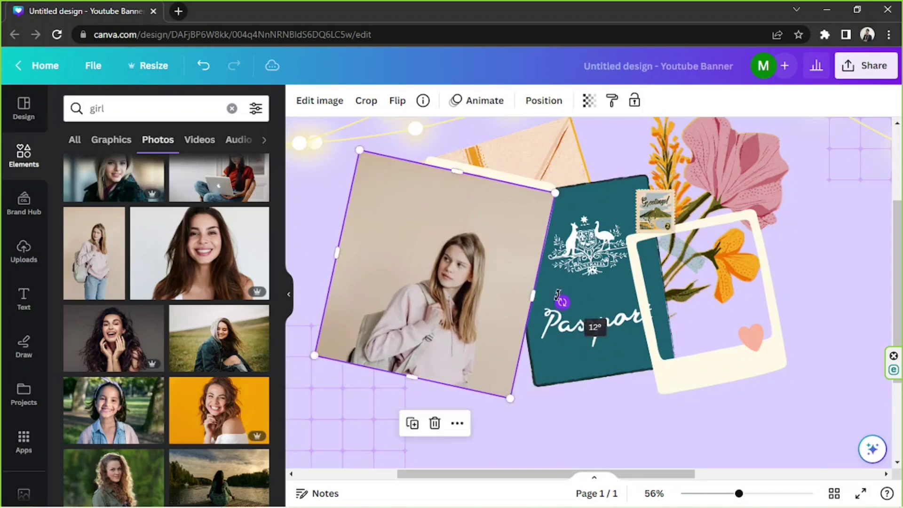
left_click_drag(500, 252, 503, 252)
Crop and shrink the girl photo to about 326 × 342 px so it fits the left polaroid's opening
left_click_drag(454, 169, 455, 217)
left_click_drag(456, 268, 458, 225)
left_click_drag(316, 311, 382, 271)
left_click_drag(388, 218, 417, 217)
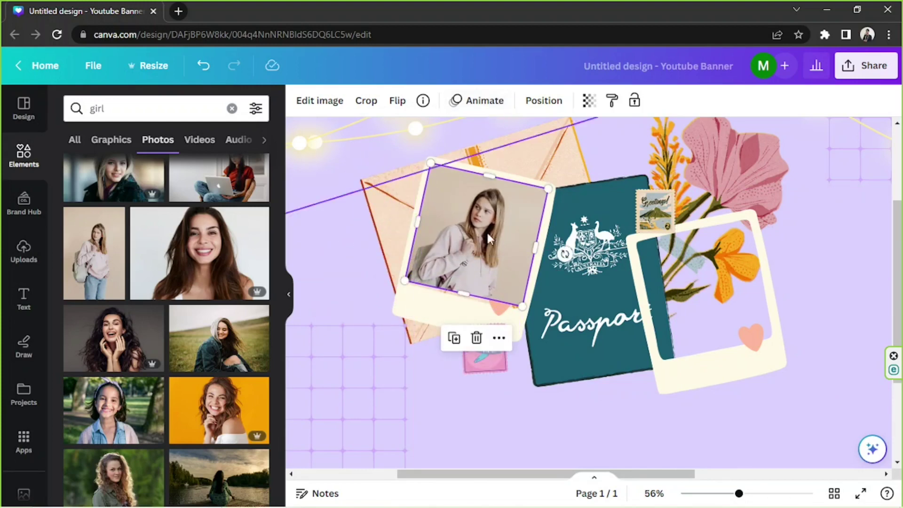
left_click_drag(467, 301, 466, 308)
Layer the girl photo behind the left polaroid frame and its heart but above the envelope
left_click(544, 100)
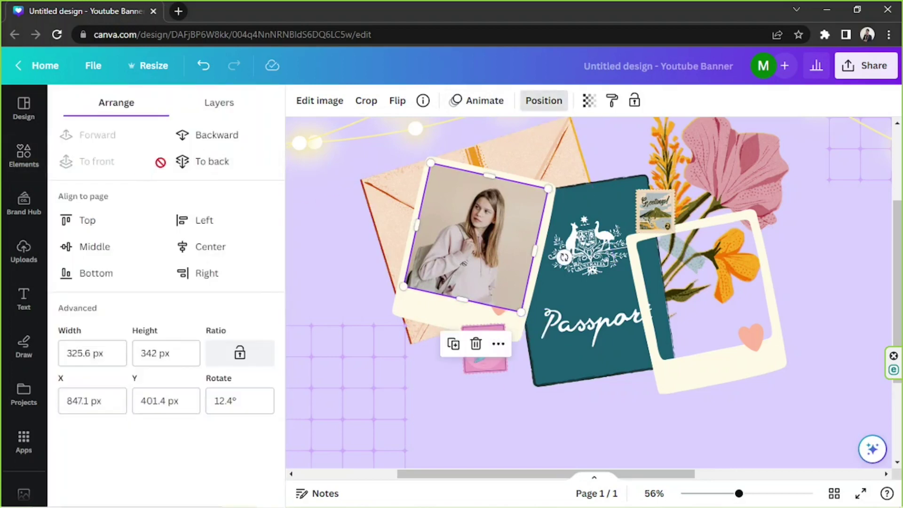
left_click(97, 135)
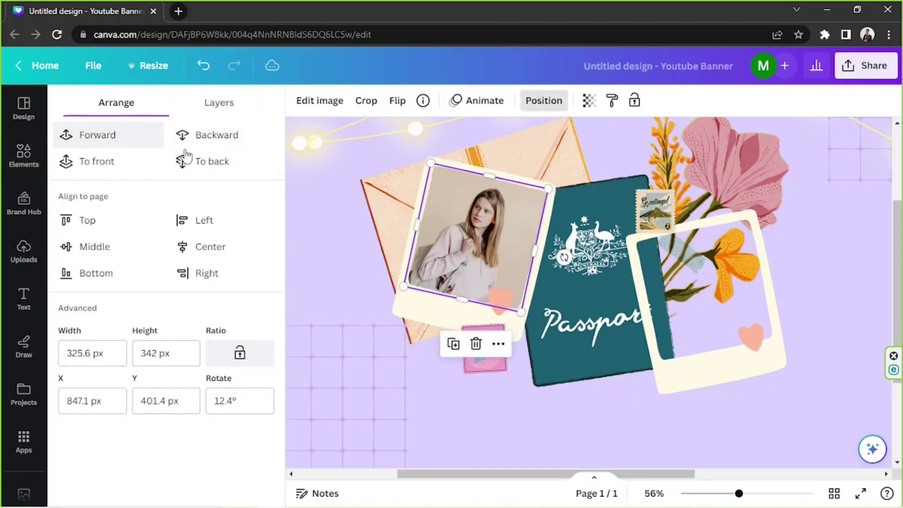
left_click(813, 238)
left_click(309, 175)
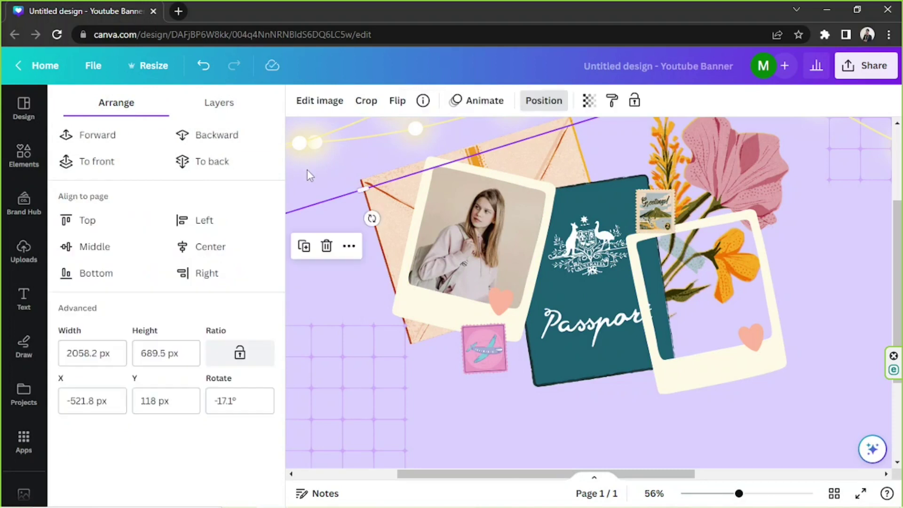
left_click(337, 305)
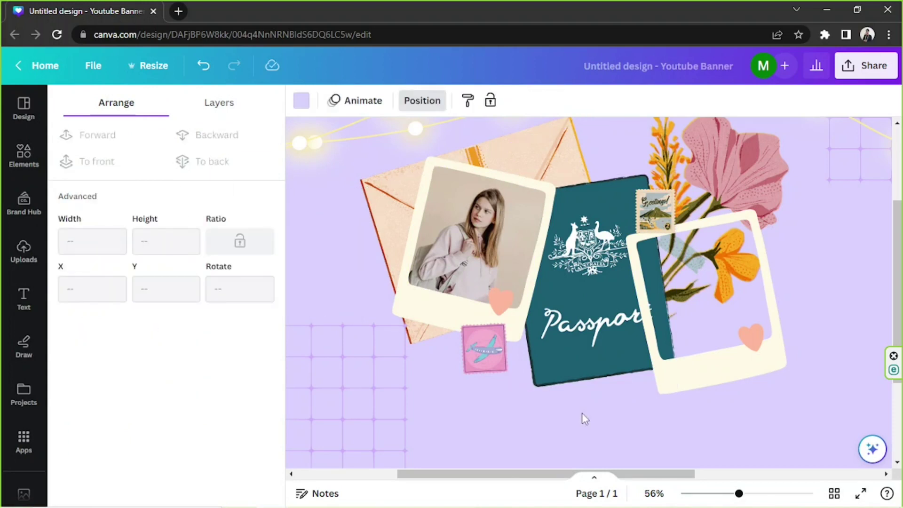
Search the photos for "girl" again to find a picture for the right polaroid
left_click(23, 155)
left_click(157, 115)
type("girk")
key("Return")
left_click(150, 117)
key("BackSpace")
type("l")
key("Return")
left_click(158, 139)
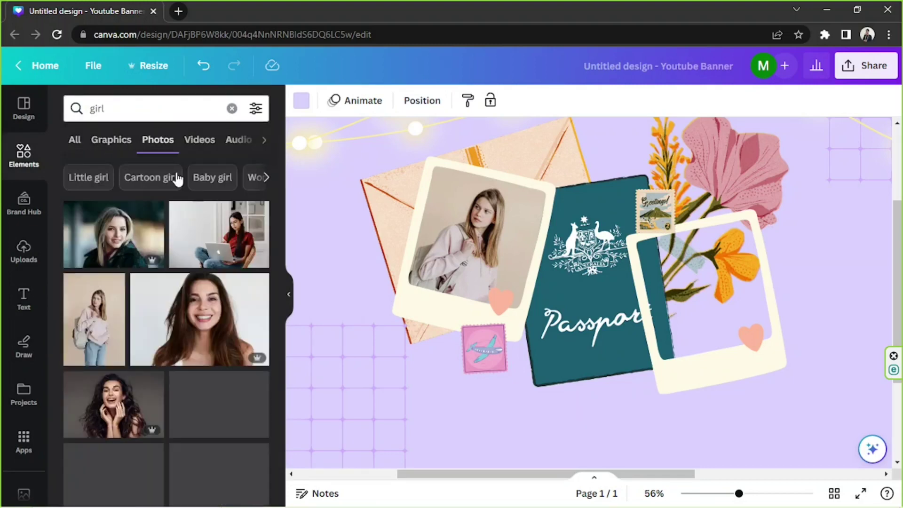
Add the photo of the long-haired girl facing the sea at sunset and shrink it
scroll(236, 244, "down", 5)
left_click_drag(223, 300, 424, 356)
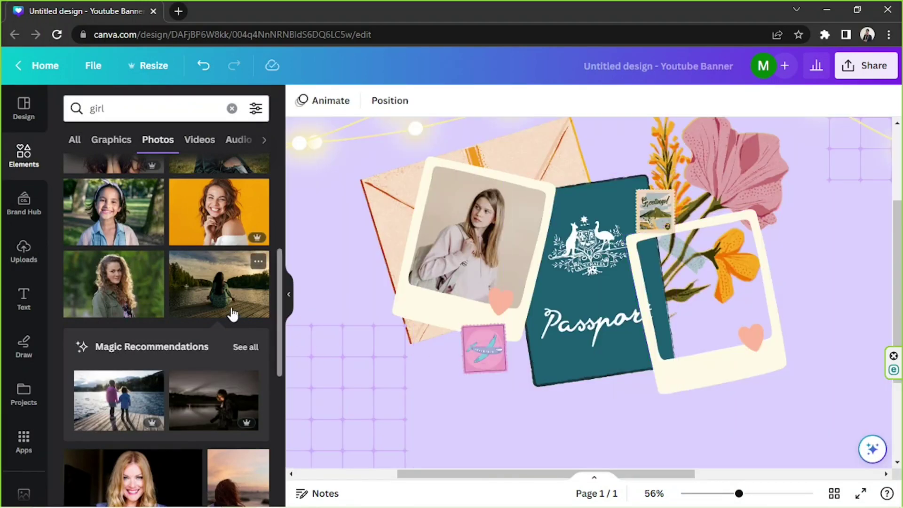
scroll(211, 317, "down", 4)
left_click(239, 315)
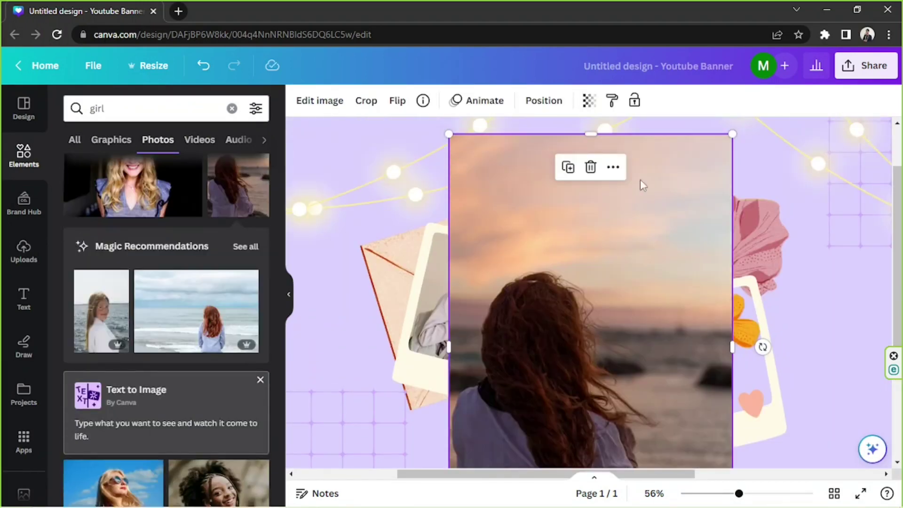
left_click_drag(731, 134, 641, 269)
left_click_drag(543, 290, 580, 220)
left_click_drag(586, 363, 645, 347)
Move the sunset photo onto the right polaroid, tilt it about -11.3°, and crop it to about 333 × 372 px
left_click_drag(584, 259, 713, 338)
left_click_drag(700, 429, 719, 442)
left_click_drag(714, 373, 728, 412)
left_click_drag(740, 456, 741, 455)
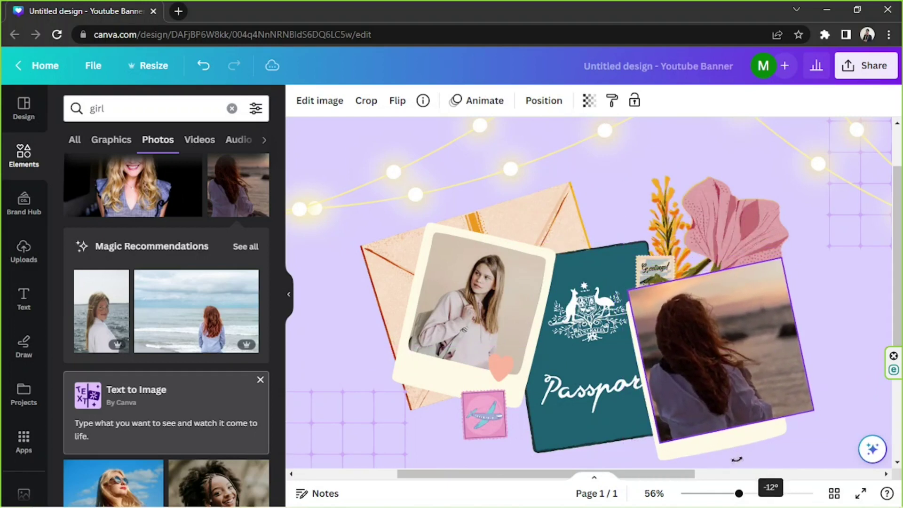
left_click_drag(744, 285, 694, 292)
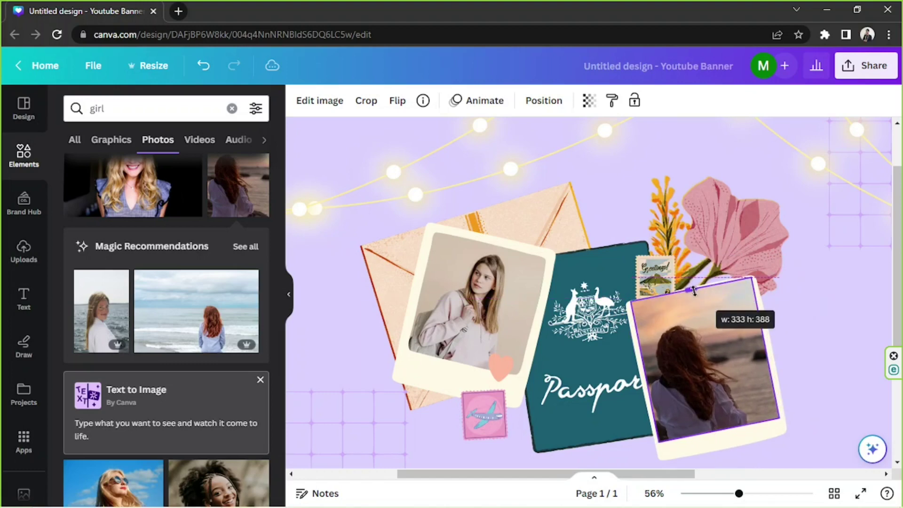
Send the sunset photo backward behind the right polaroid frame and its heart
left_click(543, 100)
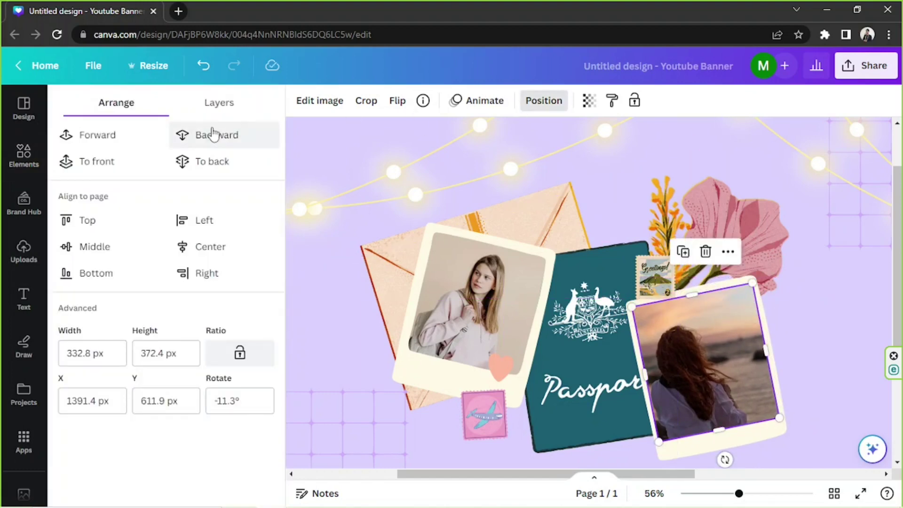
left_click(213, 135)
left_click(805, 342)
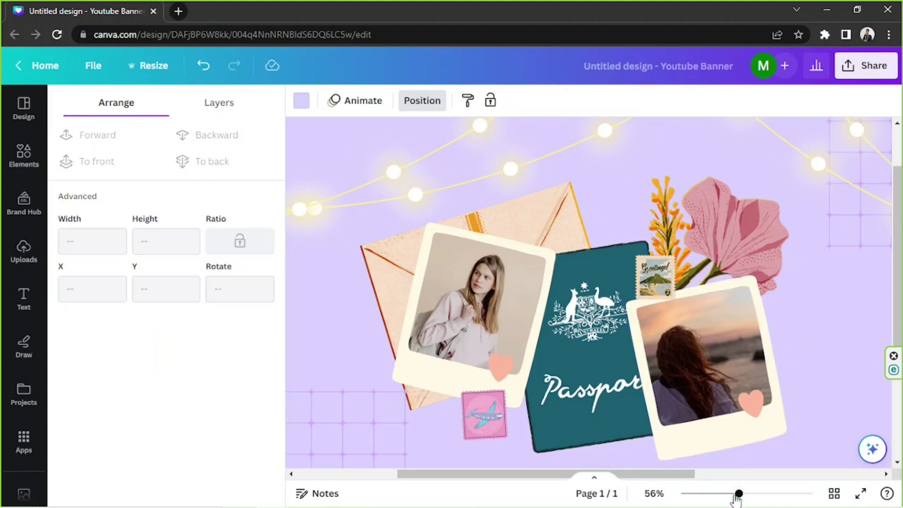
Search the graphics for "sticker"
left_click_drag(737, 499, 721, 500)
left_click(45, 165)
left_click(121, 108)
type("sticker")
key("Return")
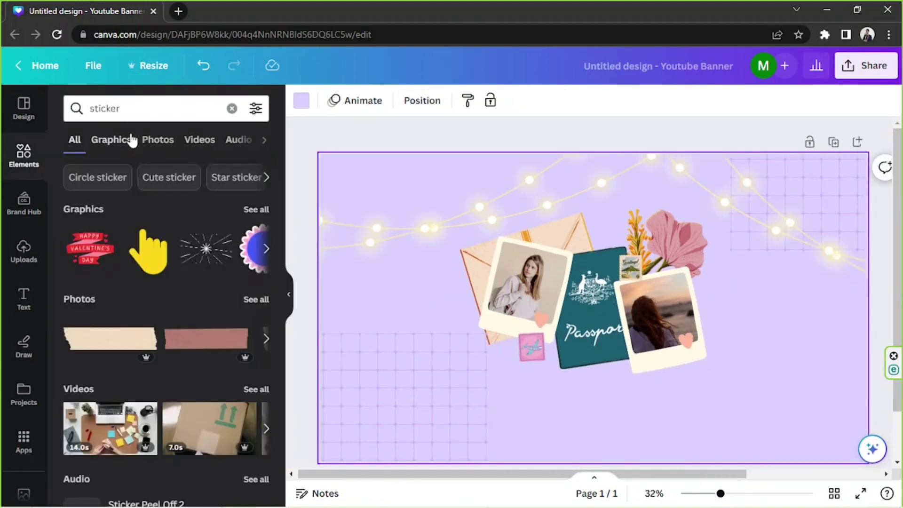
left_click(126, 139)
Browse the sticker graphics for small decorations that suit the travel collage
scroll(240, 221, "down", 15)
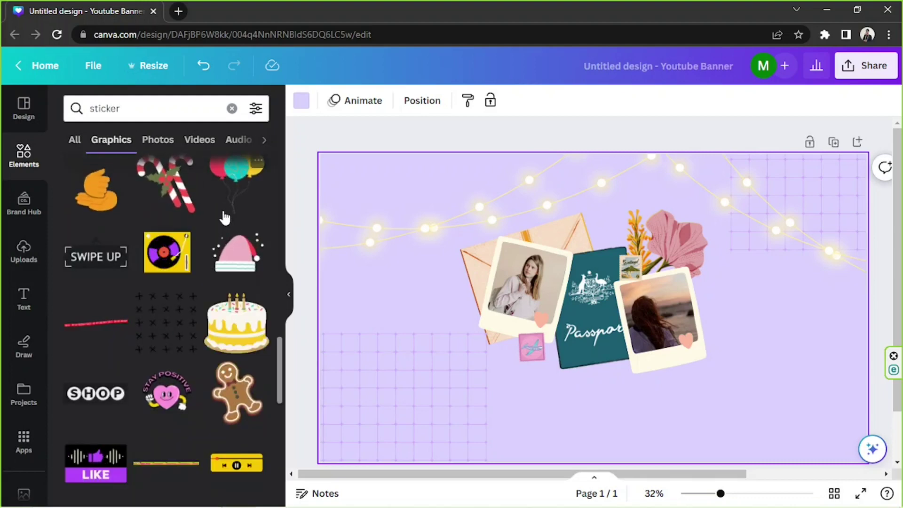
scroll(225, 218, "down", 5)
scroll(222, 217, "down", 10)
scroll(208, 223, "down", 8)
scroll(206, 230, "down", 5)
scroll(205, 227, "down", 10)
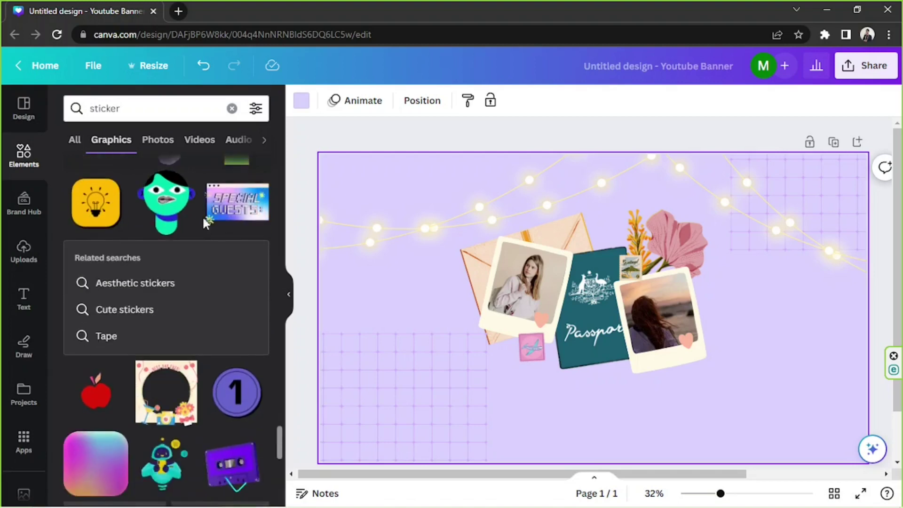
scroll(203, 222, "down", 10)
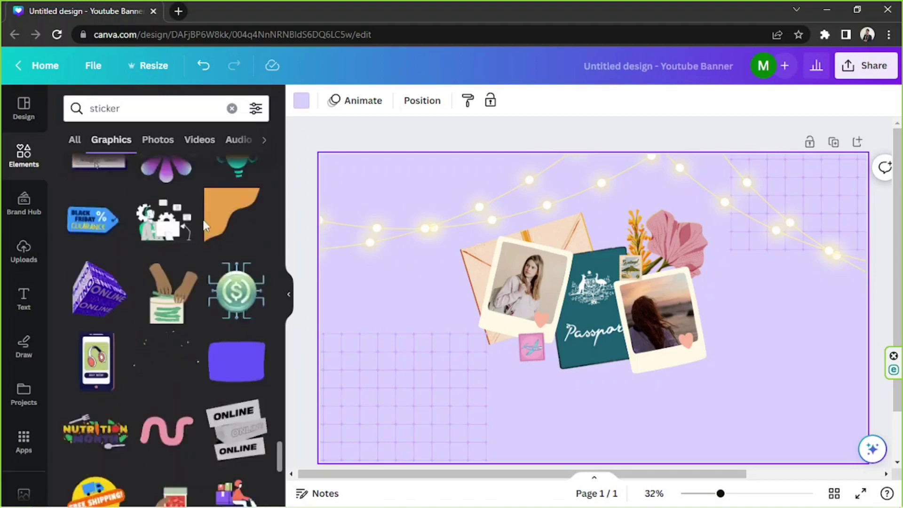
scroll(209, 232, "down", 5)
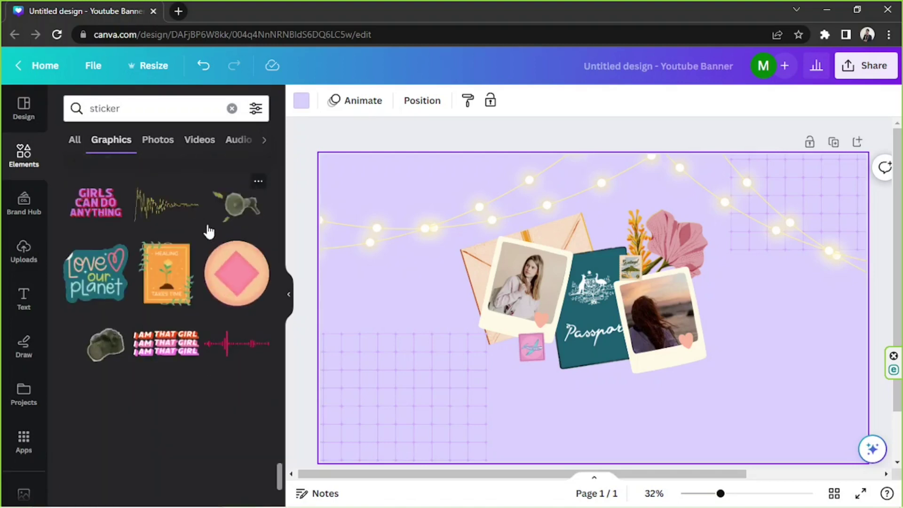
scroll(207, 230, "down", 10)
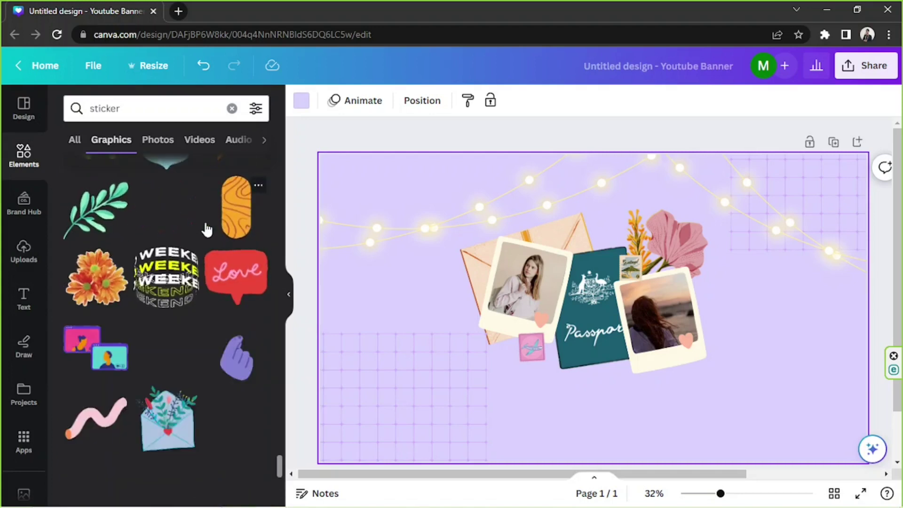
scroll(207, 230, "down", 5)
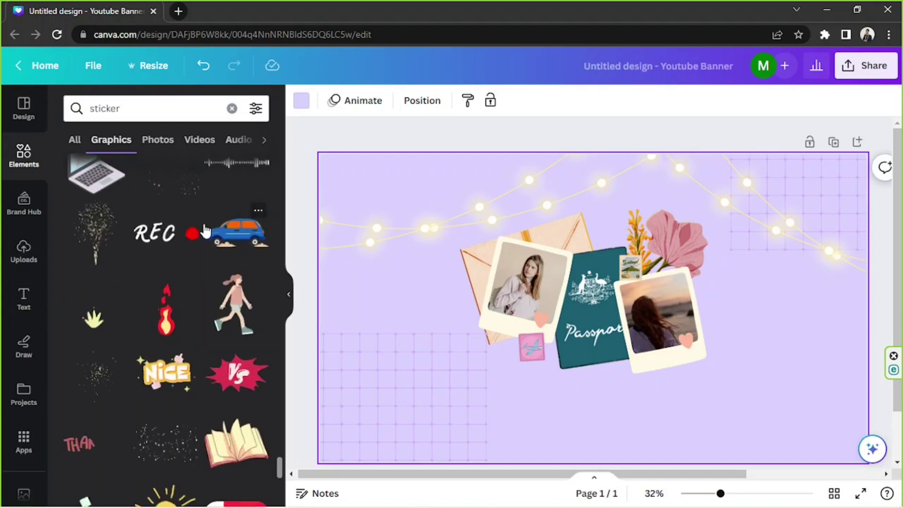
scroll(205, 231, "down", 5)
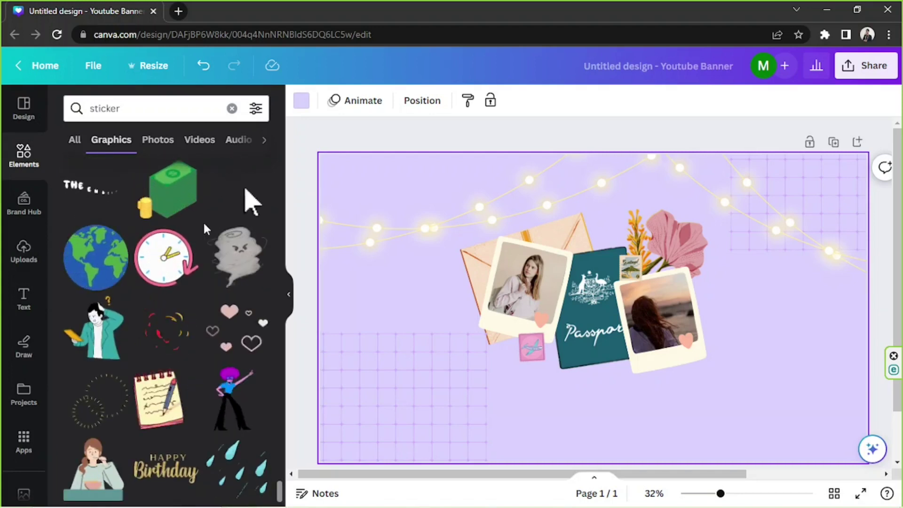
scroll(206, 230, "down", 2)
scroll(203, 229, "down", 6)
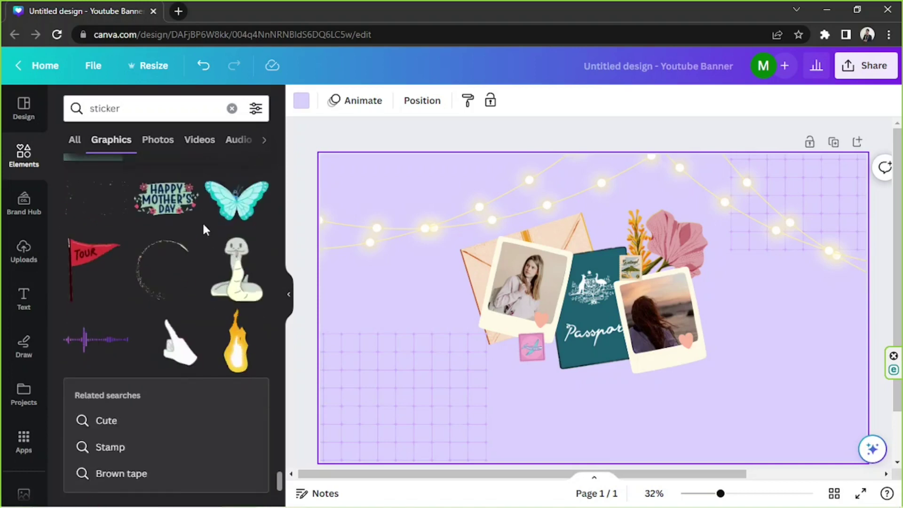
scroll(203, 229, "down", 4)
scroll(203, 229, "down", 10)
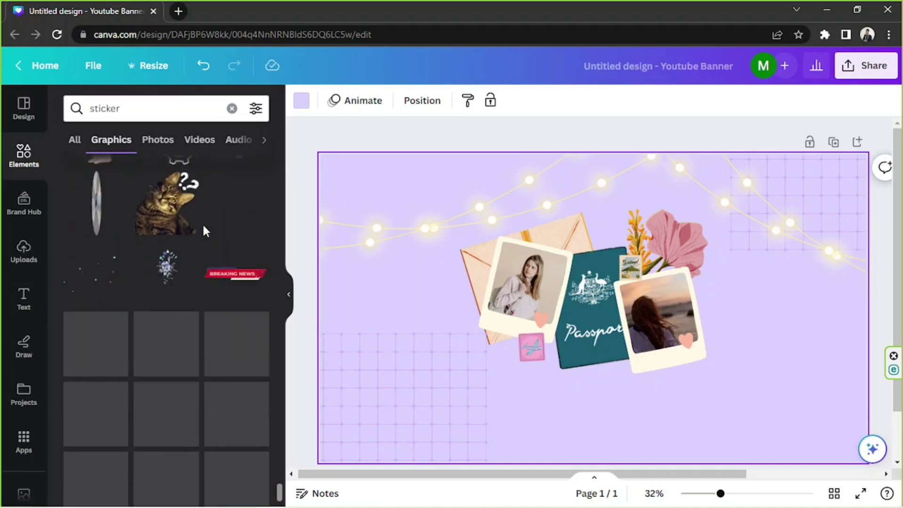
Search the graphics for "cute"
left_click(103, 108)
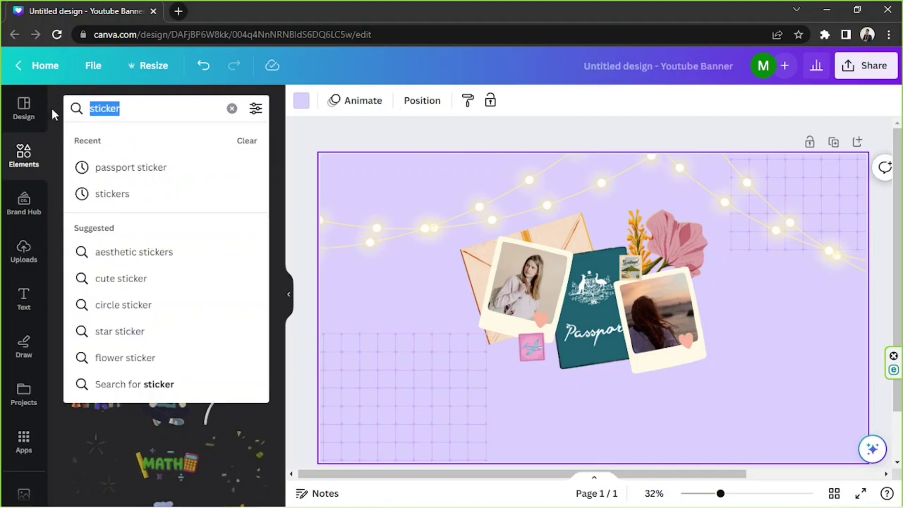
type("cute")
key("Return")
Add the cream sparkle sticker with white outlines, shrink it, and place it at the passport's lower-left corner
scroll(143, 292, "down", 4)
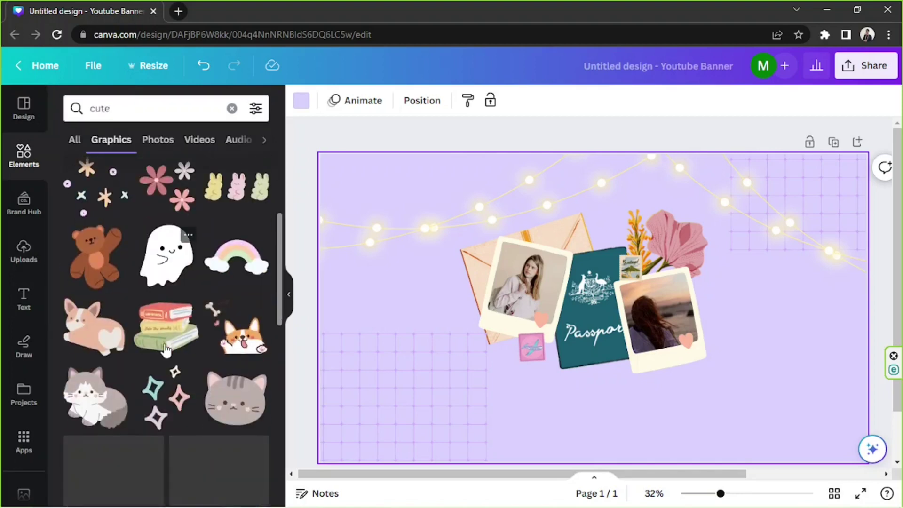
scroll(143, 292, "down", 6)
scroll(145, 298, "down", 10)
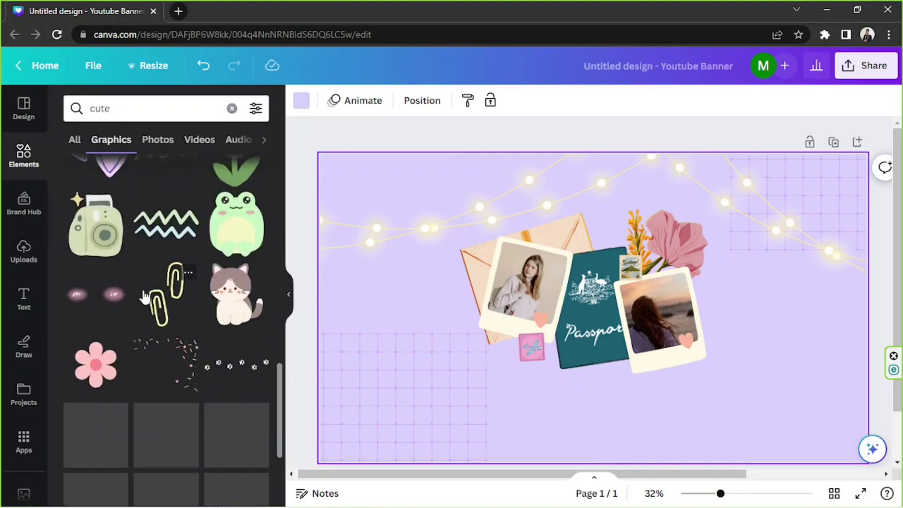
scroll(145, 298, "down", 5)
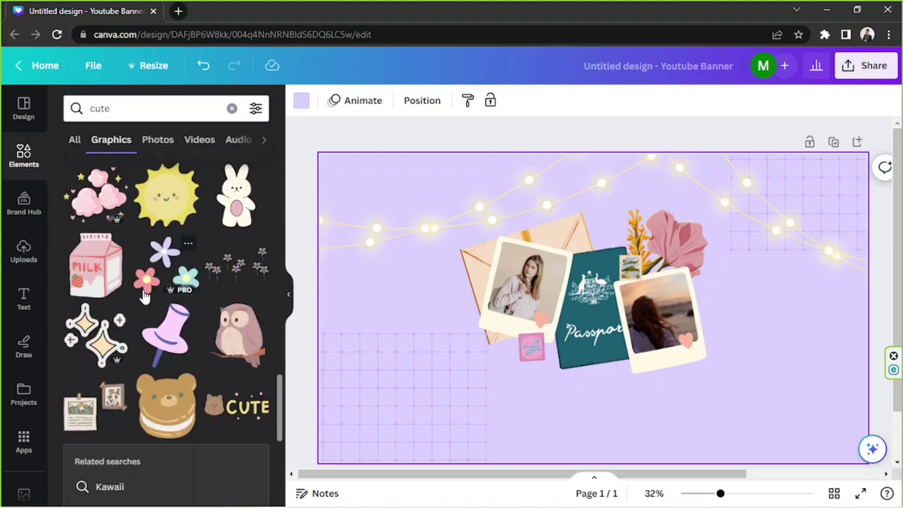
scroll(145, 298, "down", 5)
scroll(141, 298, "up", 2)
left_click(93, 202)
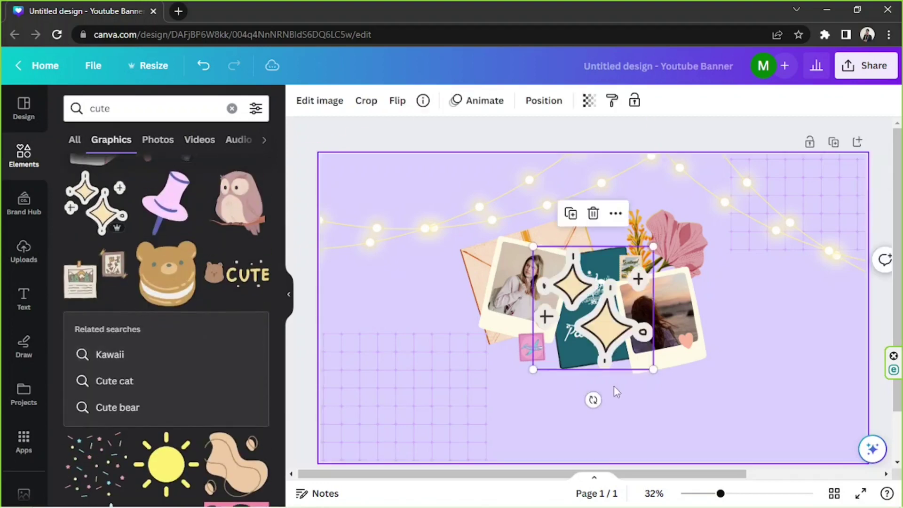
left_click_drag(653, 369, 568, 280)
left_click_drag(561, 312, 575, 404)
From the sparkle sticker's full recommendations, add the yellow star sticker, shrink it, and place it at the left polaroid's upper-left corner
left_click(258, 272)
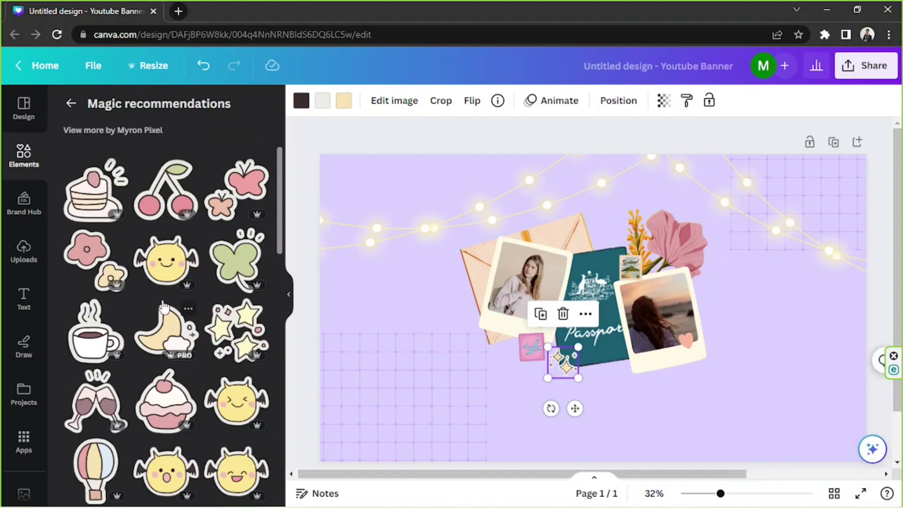
scroll(175, 298, "down", 6)
scroll(175, 298, "down", 3)
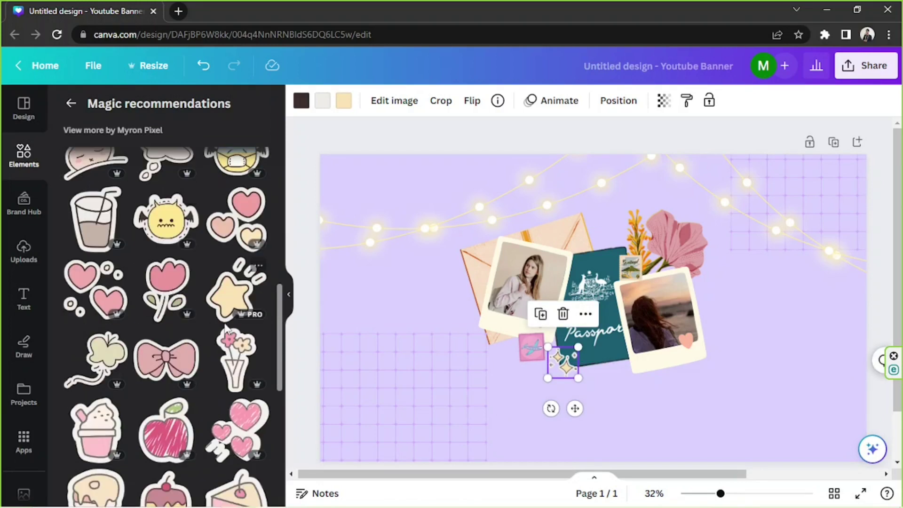
left_click(223, 319)
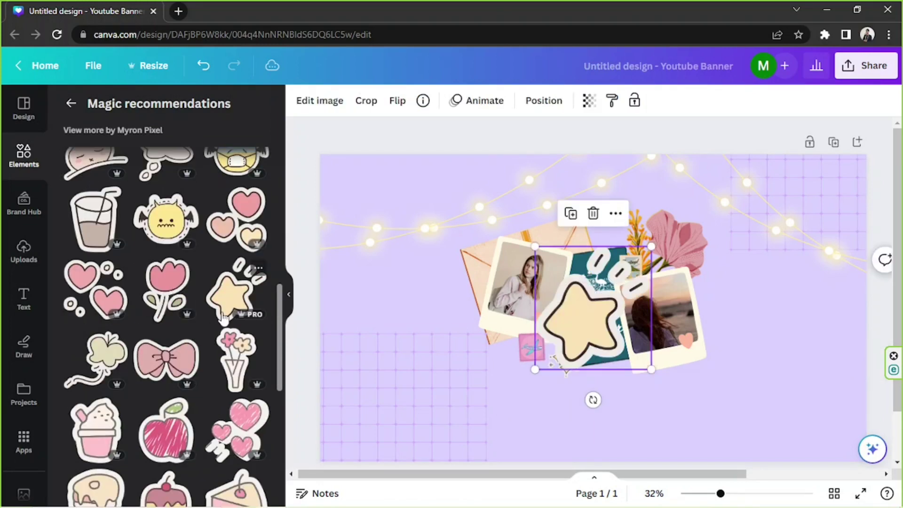
left_click_drag(656, 245, 563, 358)
left_click_drag(559, 398, 520, 279)
Add the white bunny face sticker, shrink it, and place it over the heart on the right polaroid
scroll(218, 300, "down", 5)
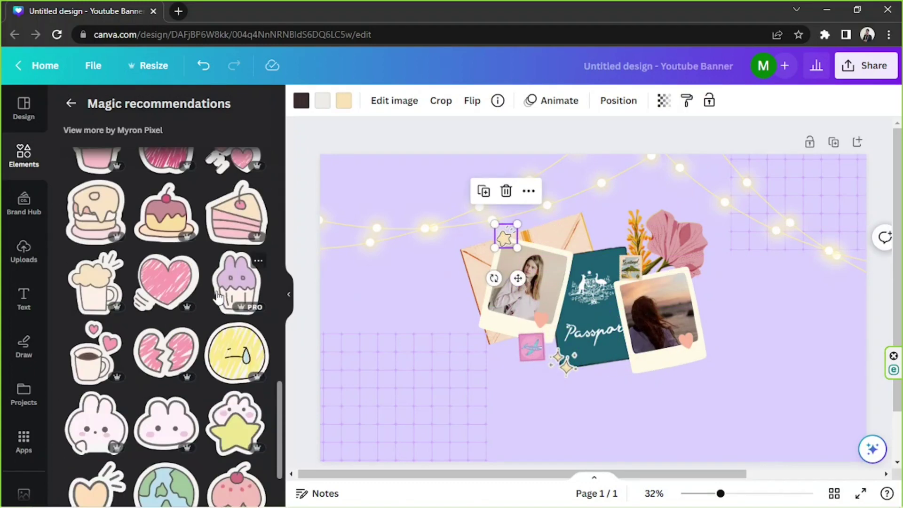
scroll(218, 293, "down", 2)
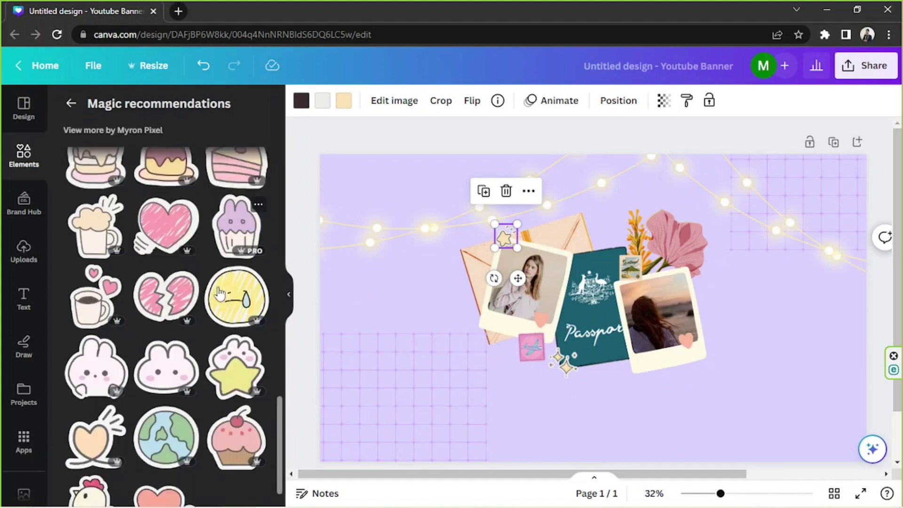
left_click(167, 316)
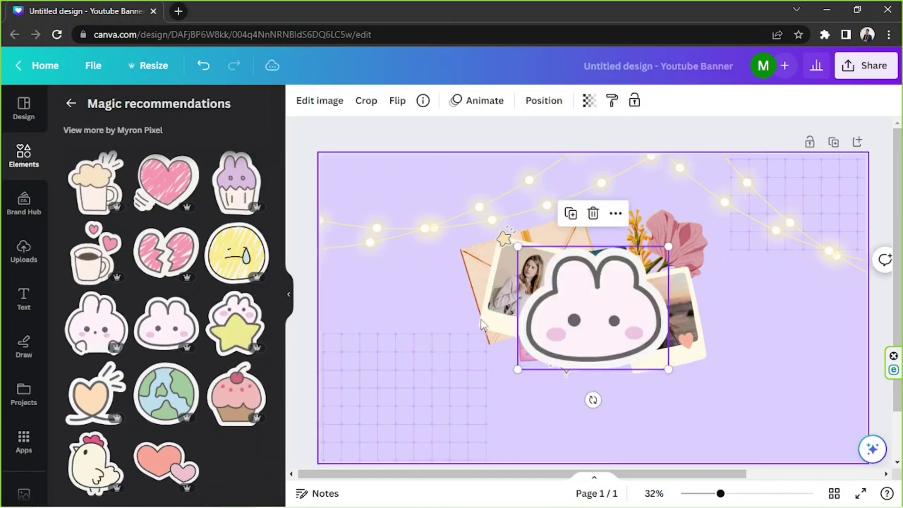
left_click_drag(515, 250, 641, 346)
left_click_drag(665, 397, 702, 386)
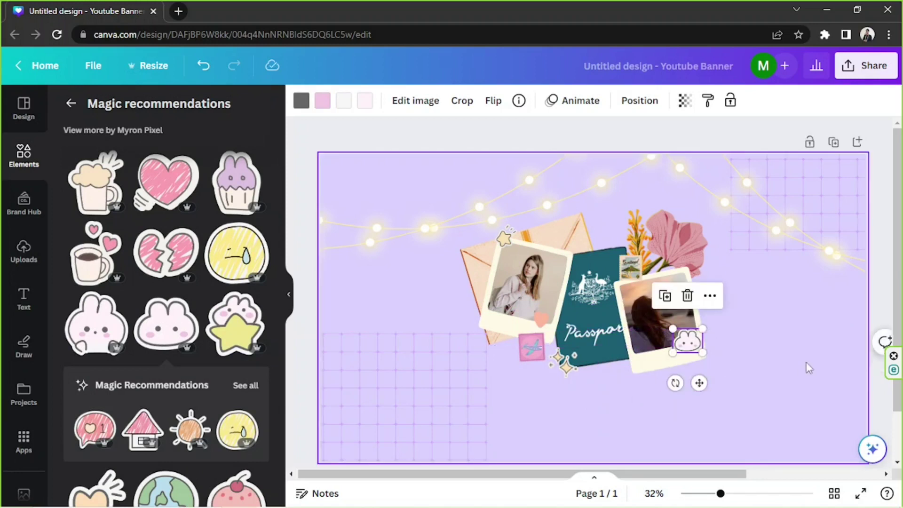
left_click(806, 366)
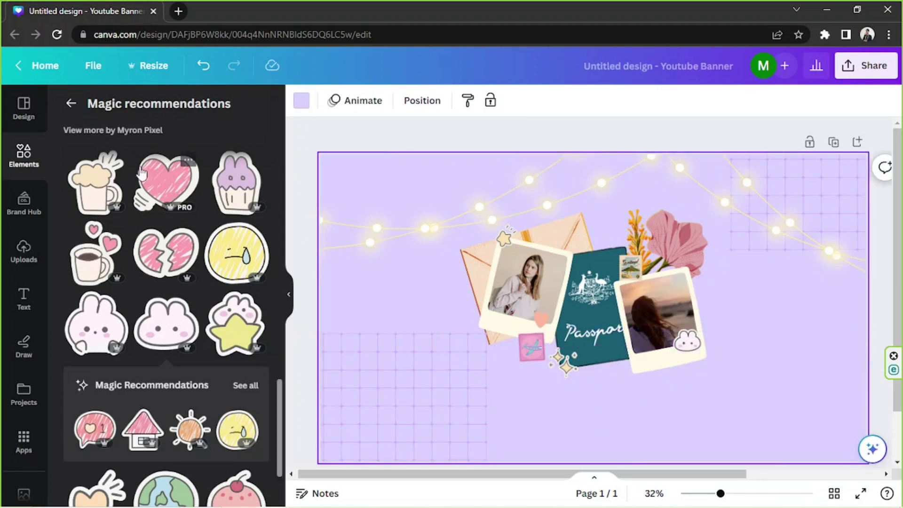
Leave the recommendations and search the graphics for "doodle"
left_click(71, 103)
type("doodle")
key("Return")
Add the doodle of three starbursts, shrink it, place it above the passport beside the flowers, and color it white
scroll(174, 271, "down", 4)
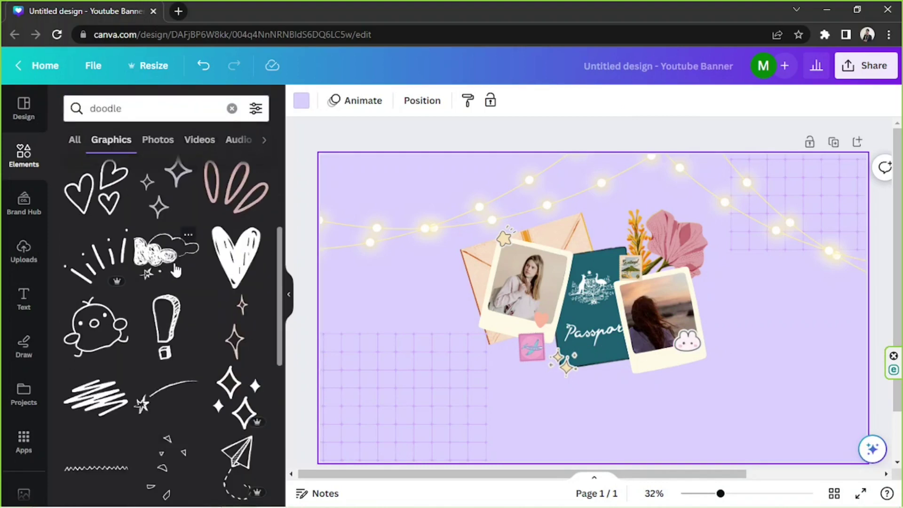
scroll(214, 367, "down", 7)
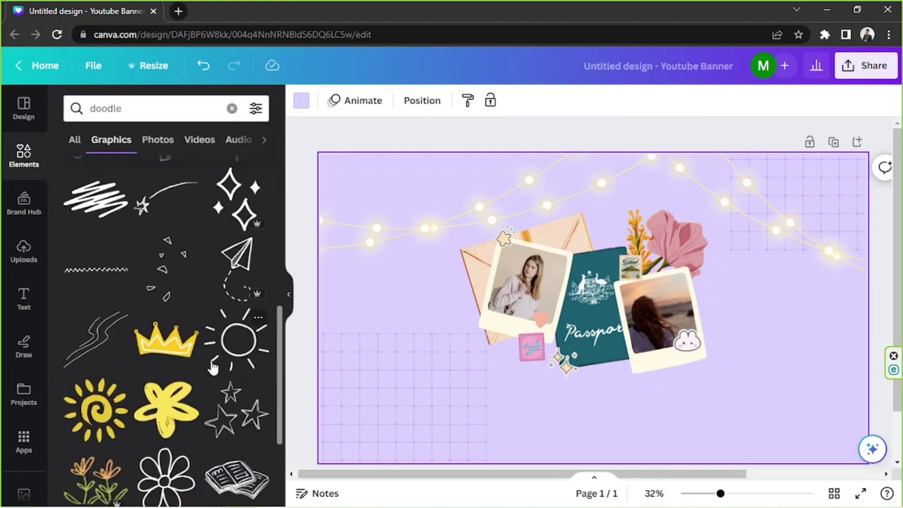
scroll(205, 357, "down", 2)
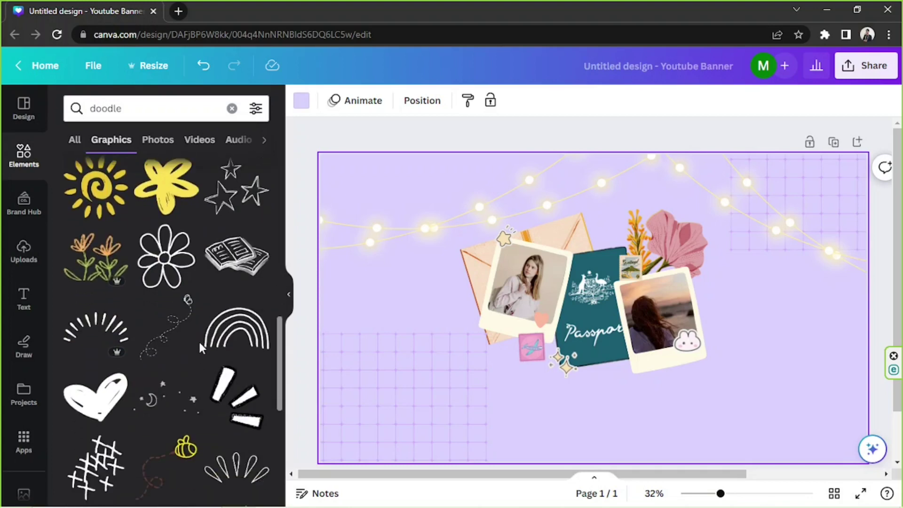
scroll(200, 349, "down", 6)
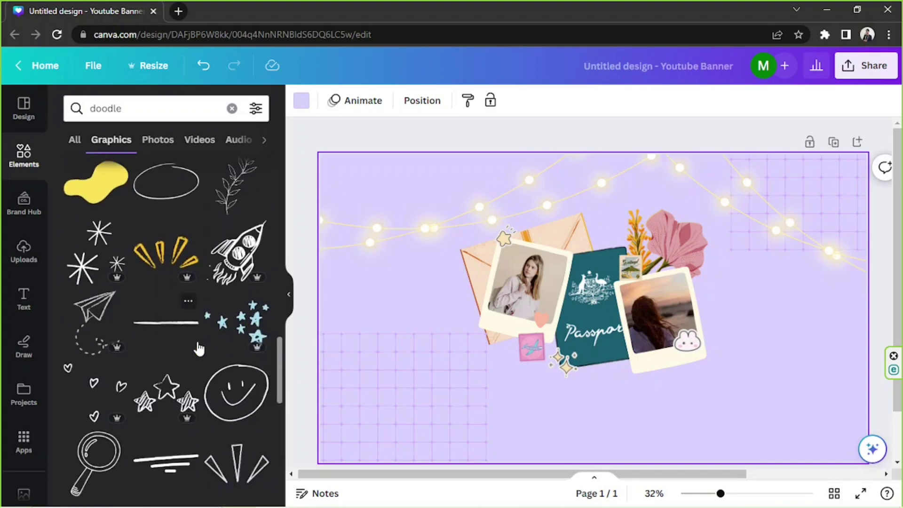
left_click(96, 254)
mouse_move(649, 369)
left_mouse_down()
mouse_move(560, 295)
mouse_move(622, 278)
left_mouse_up()
left_click(297, 102)
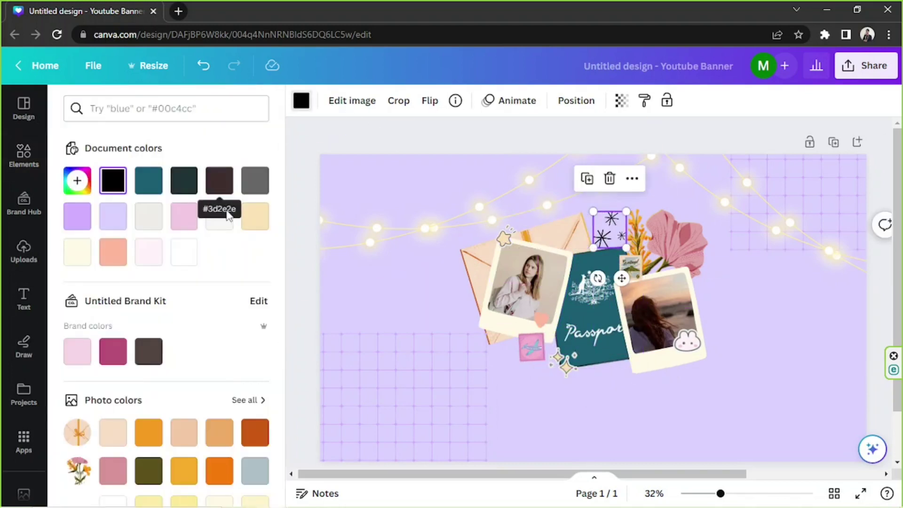
left_click(184, 252)
left_click(387, 301)
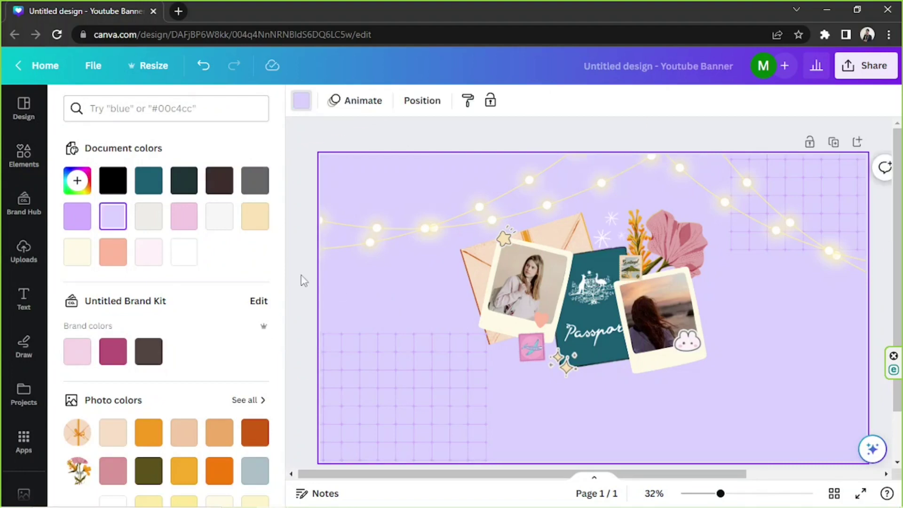
Add the scattered circles doodle, rotate it about -38.4°, and place it over the left polaroid at about 456 × 576 px
left_click(23, 155)
scroll(174, 278, "down", 5)
scroll(174, 278, "down", 6)
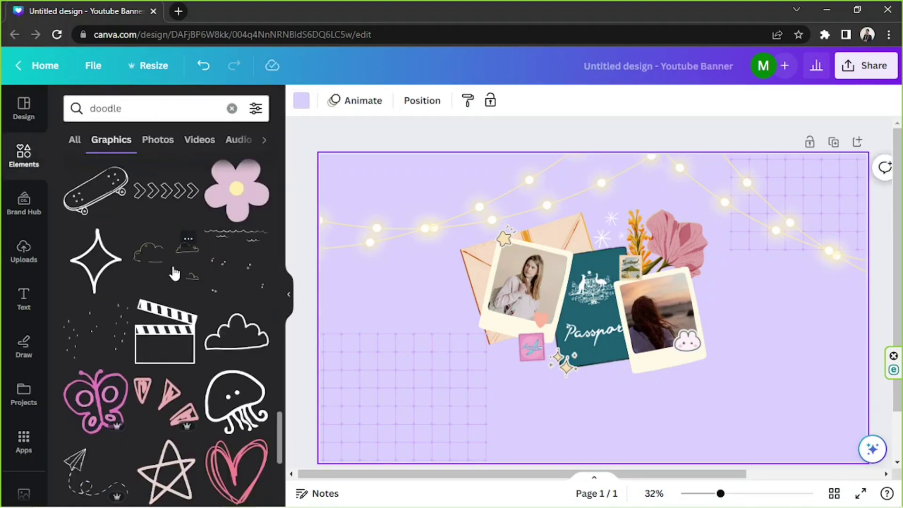
scroll(174, 273, "down", 8)
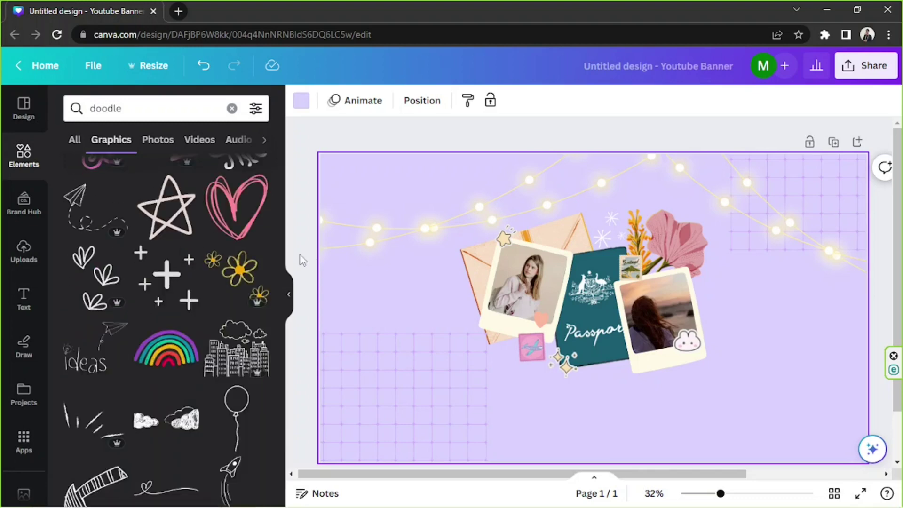
scroll(180, 263, "down", 3)
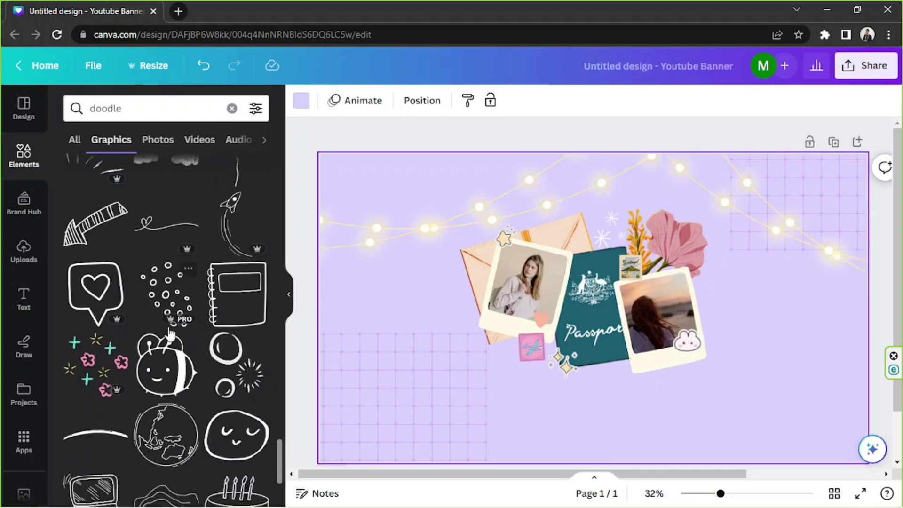
left_click(170, 292)
left_click_drag(583, 312, 471, 324)
left_click_drag(484, 414, 540, 397)
left_click_drag(483, 329, 501, 319)
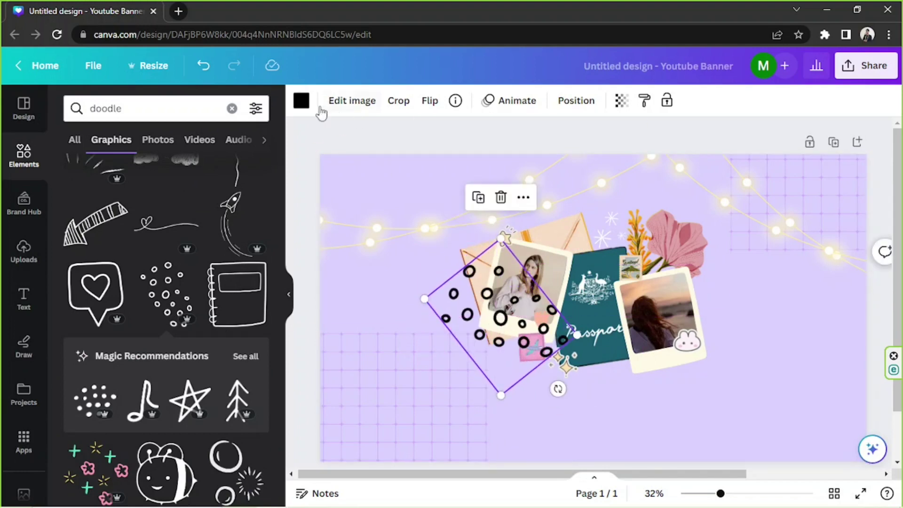
Color the circles doodle white and send it to the back behind the collage
left_click(301, 100)
left_click(184, 252)
left_click(576, 100)
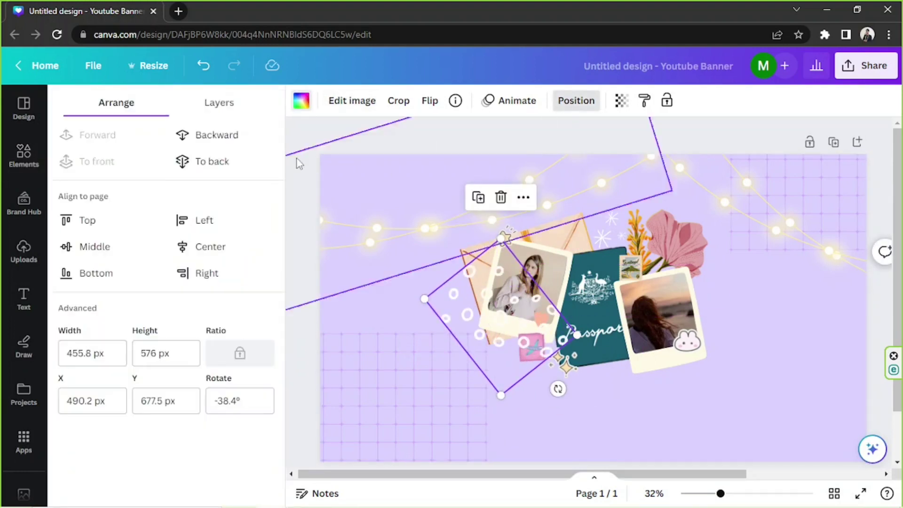
left_click(211, 161)
Shrink the circles doodle to about 277.5 × 350.8 px, put a copy behind the pink flower and right polaroid, and nudge the left one down
left_click_drag(577, 334, 518, 321)
left_click_drag(450, 303, 677, 269)
left_click(249, 157)
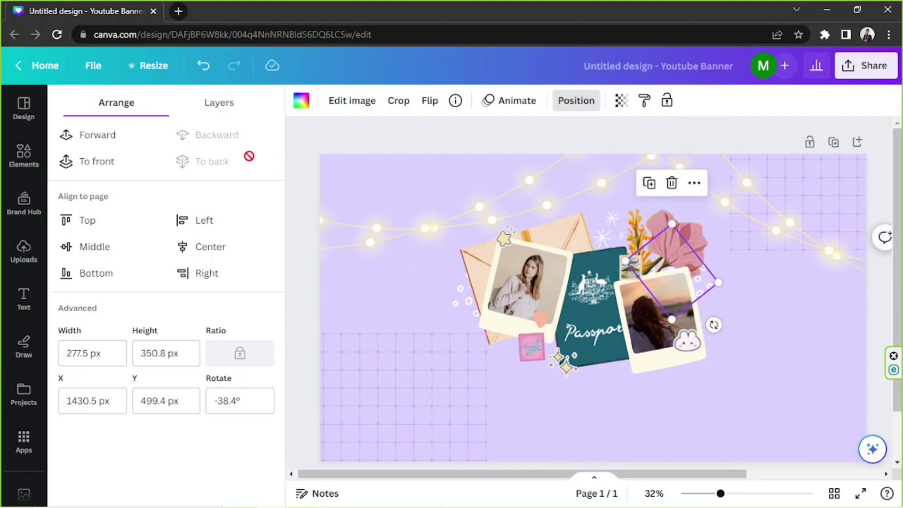
left_click(297, 279)
left_click(307, 266)
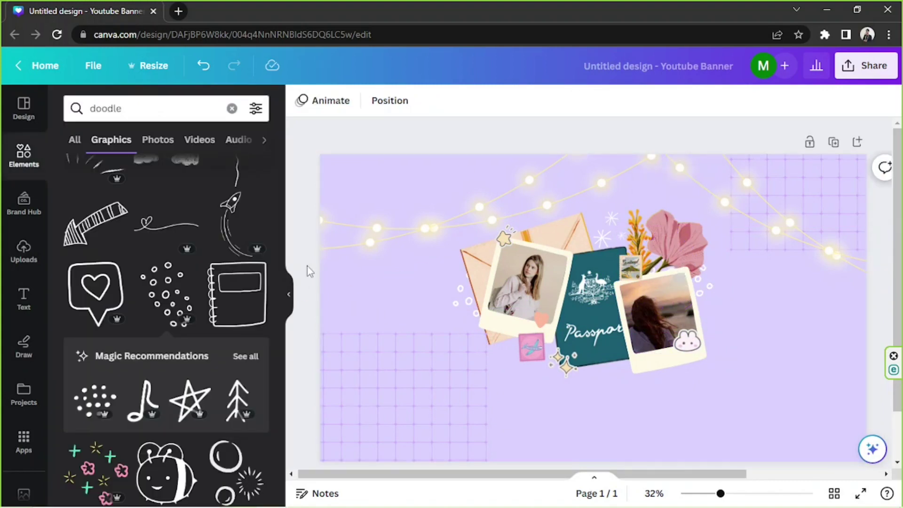
left_click_drag(464, 300, 465, 312)
left_click(306, 281)
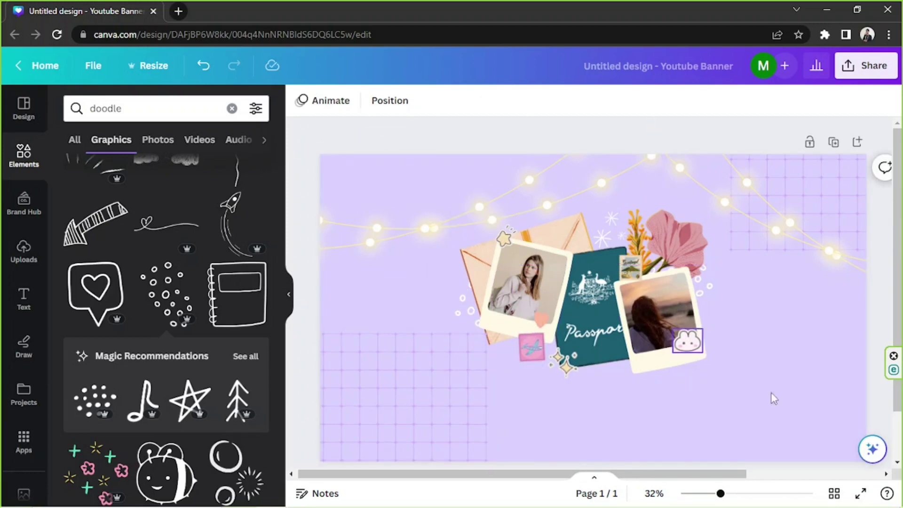
Zoom out to 29% and hide the elements library to review the whole banner
left_click_drag(720, 493, 717, 493)
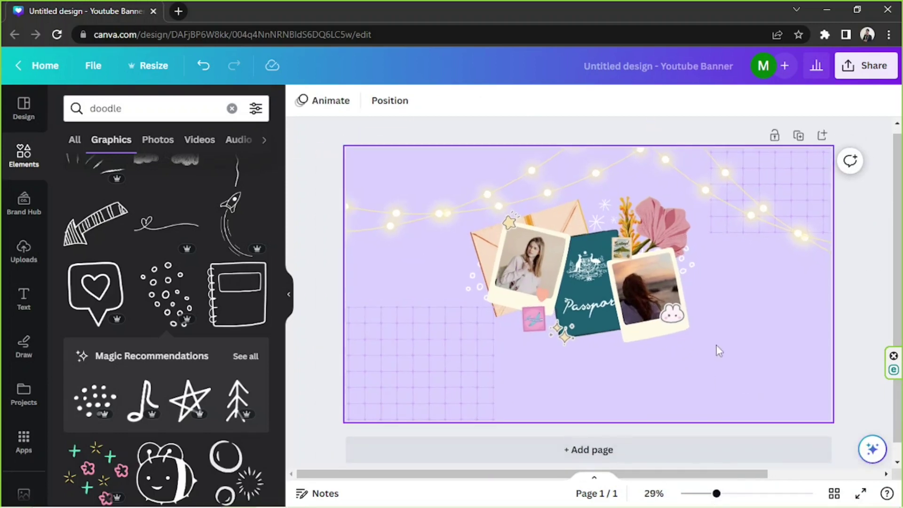
left_click_drag(703, 337, 427, 268)
left_click(427, 263)
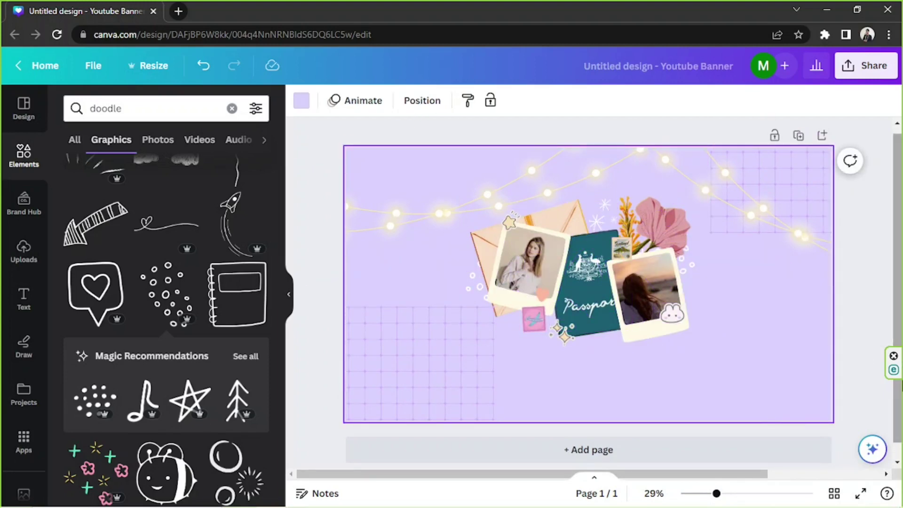
left_click(288, 298)
left_click(752, 307)
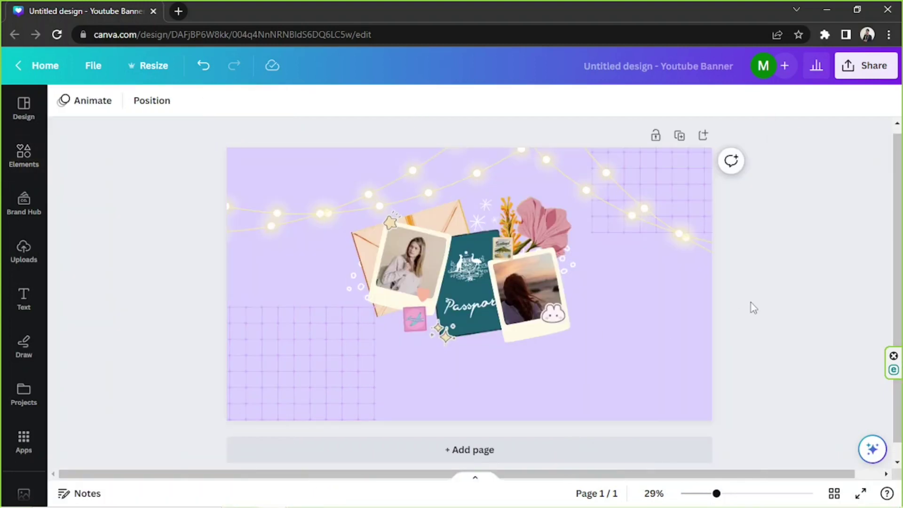